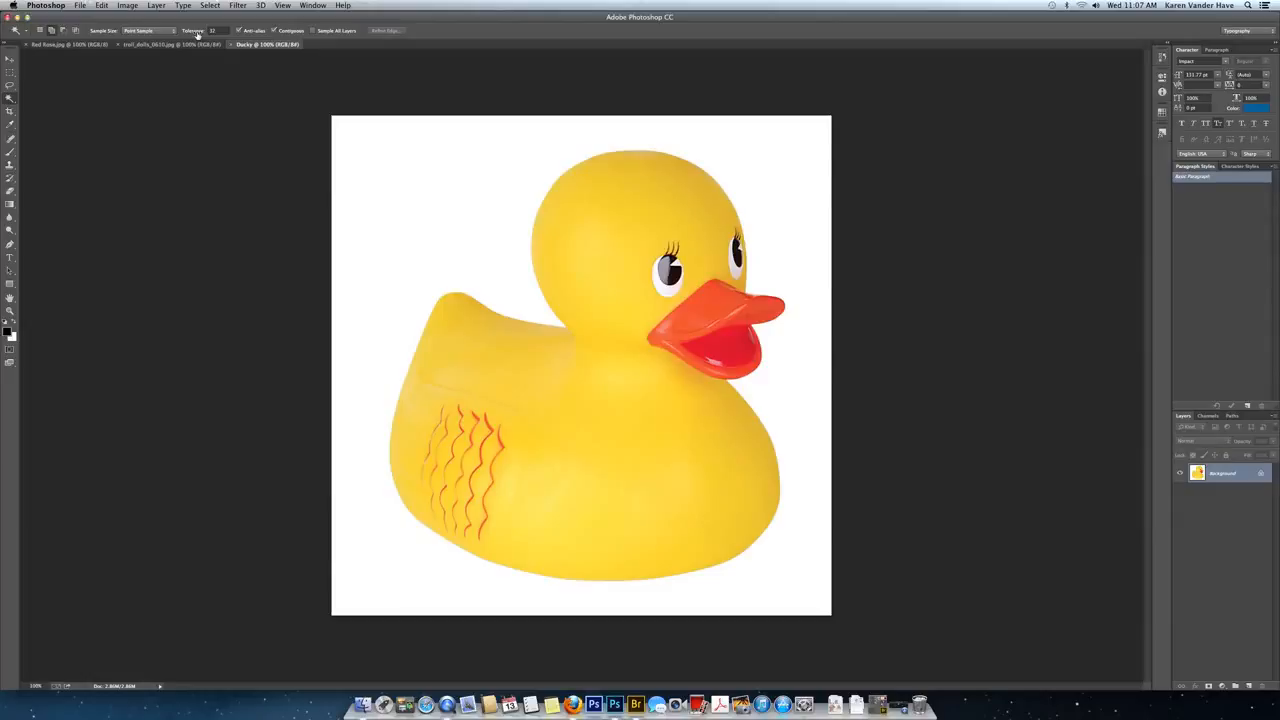
Try to select the duck's yellow areas with the Magic Wand at a tolerance of 49, then clear the selection.
left_click(210, 31)
left_click_drag(203, 39, 204, 39)
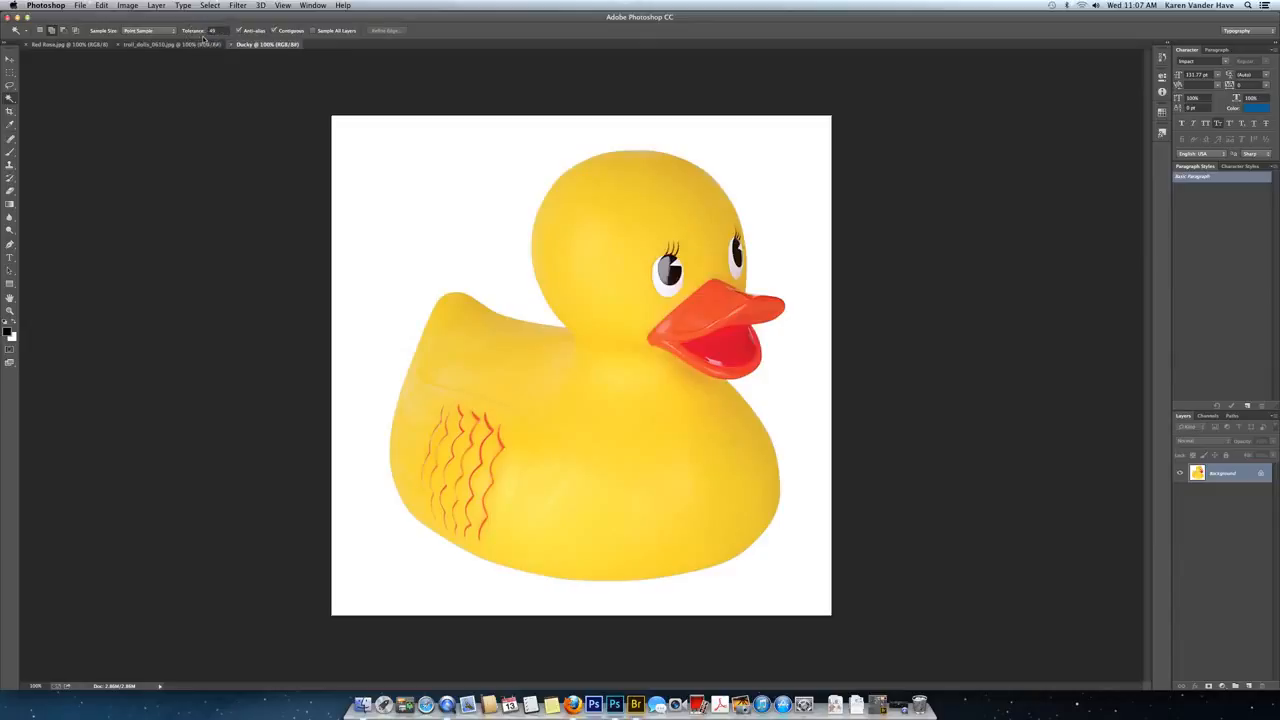
left_click(605, 208)
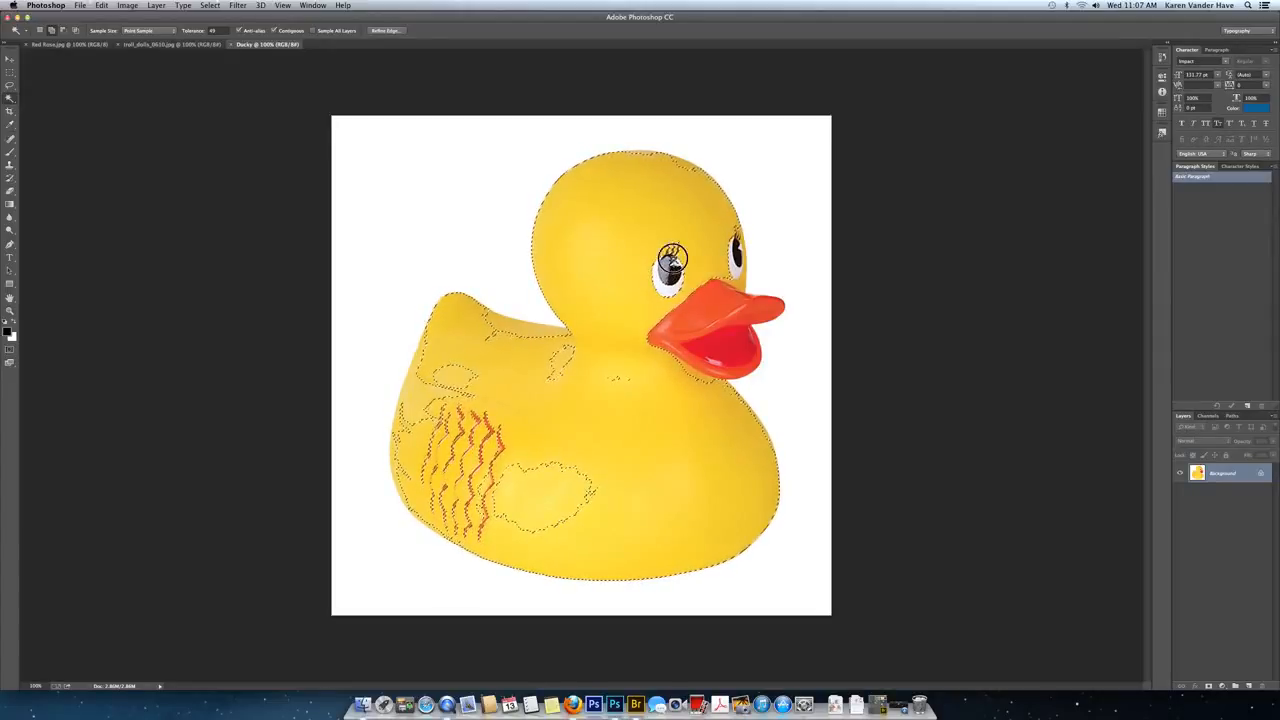
left_click(669, 248)
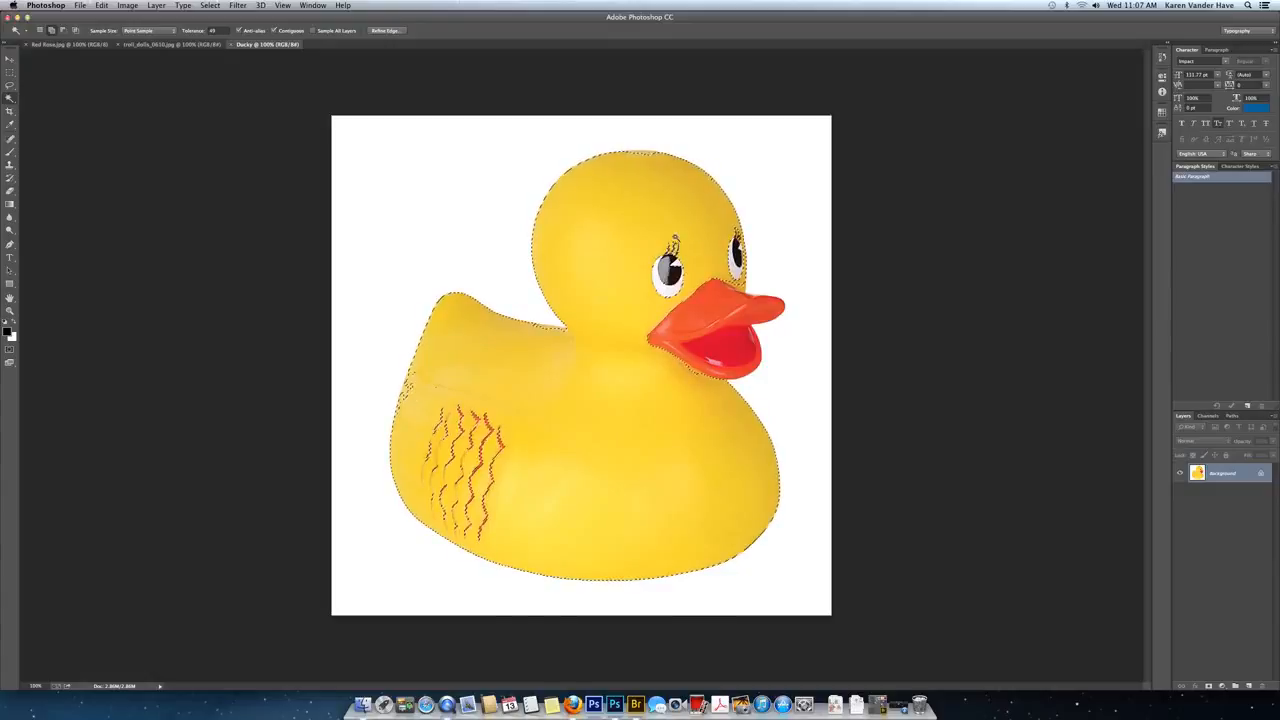
left_click(652, 228)
key("super+d")
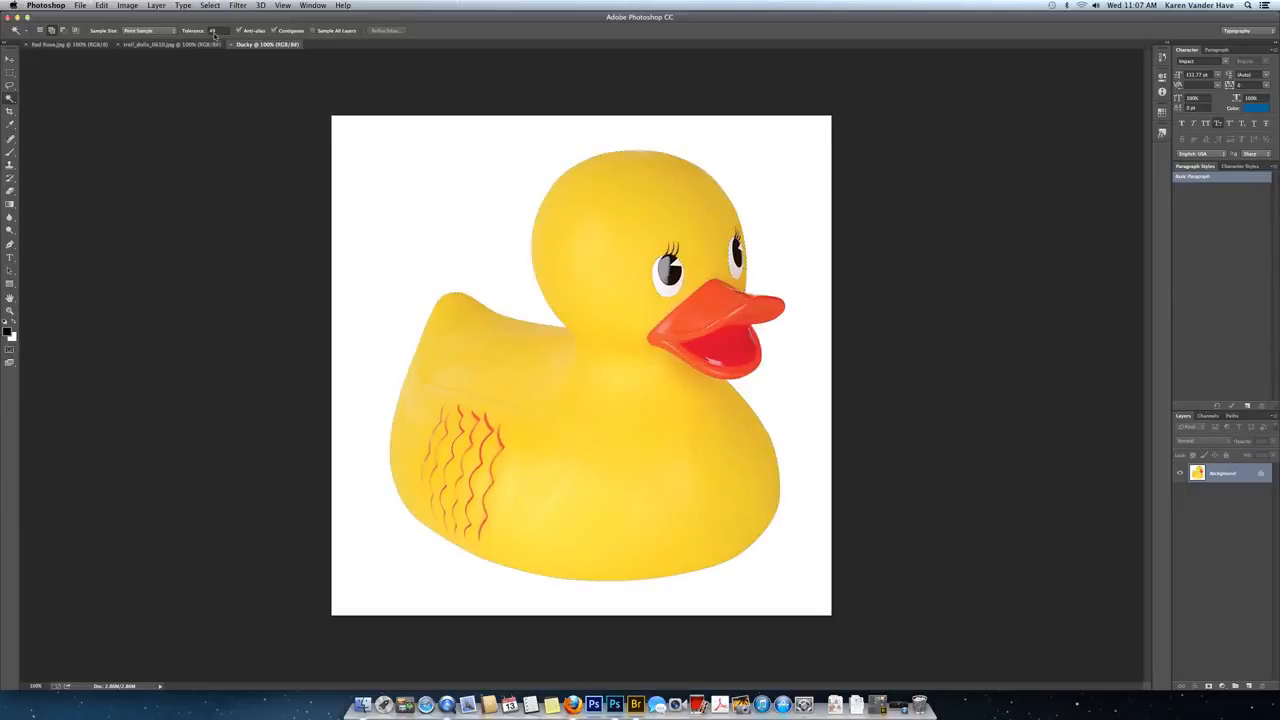
Set the Magic Wand tolerance to 100 and select the whole duck, adding the inside of its beak.
left_click(214, 32)
left_click(653, 231)
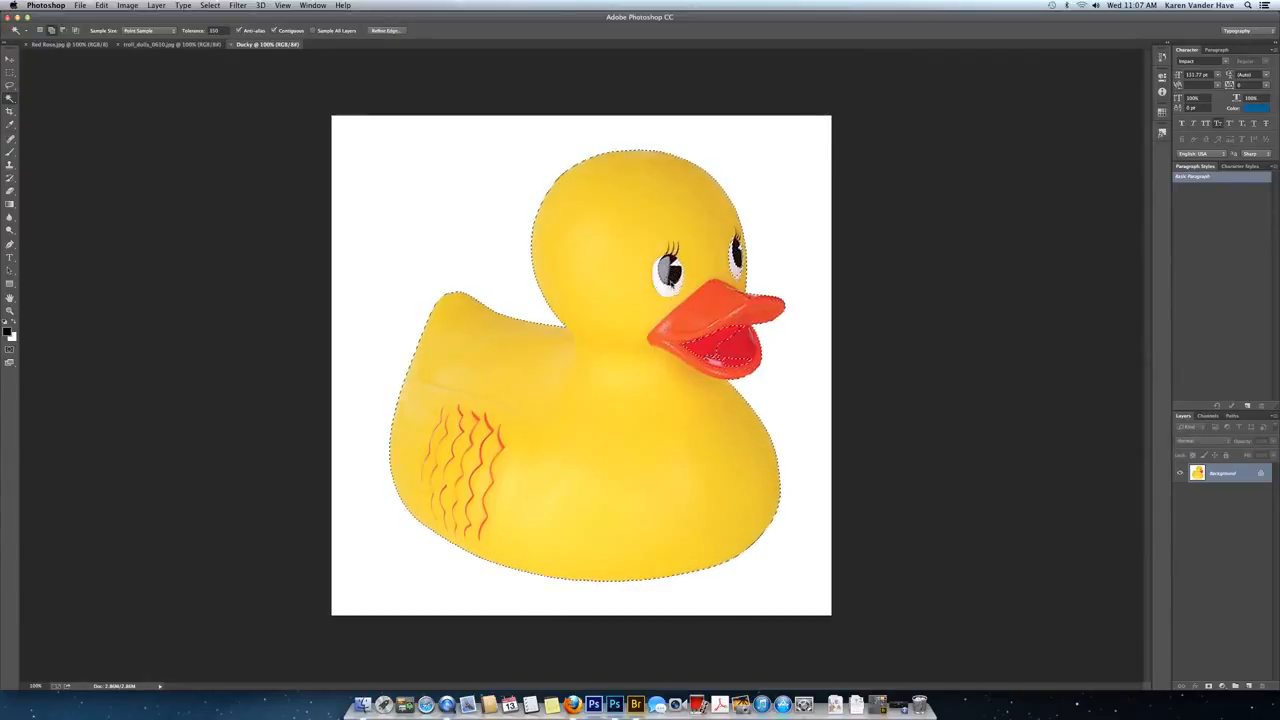
left_click(721, 341, "shift")
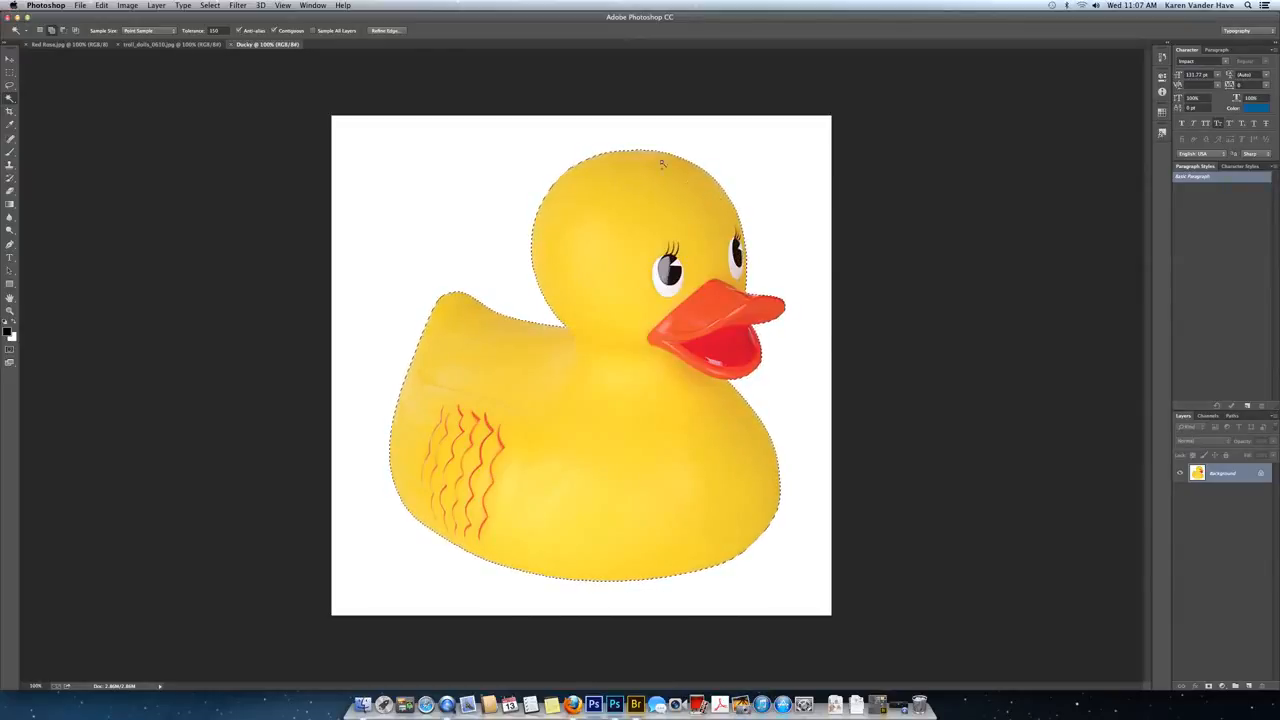
Start Refine Edge, preview the duck selection On Black, and move the dialog clear of the duck.
left_click(386, 30)
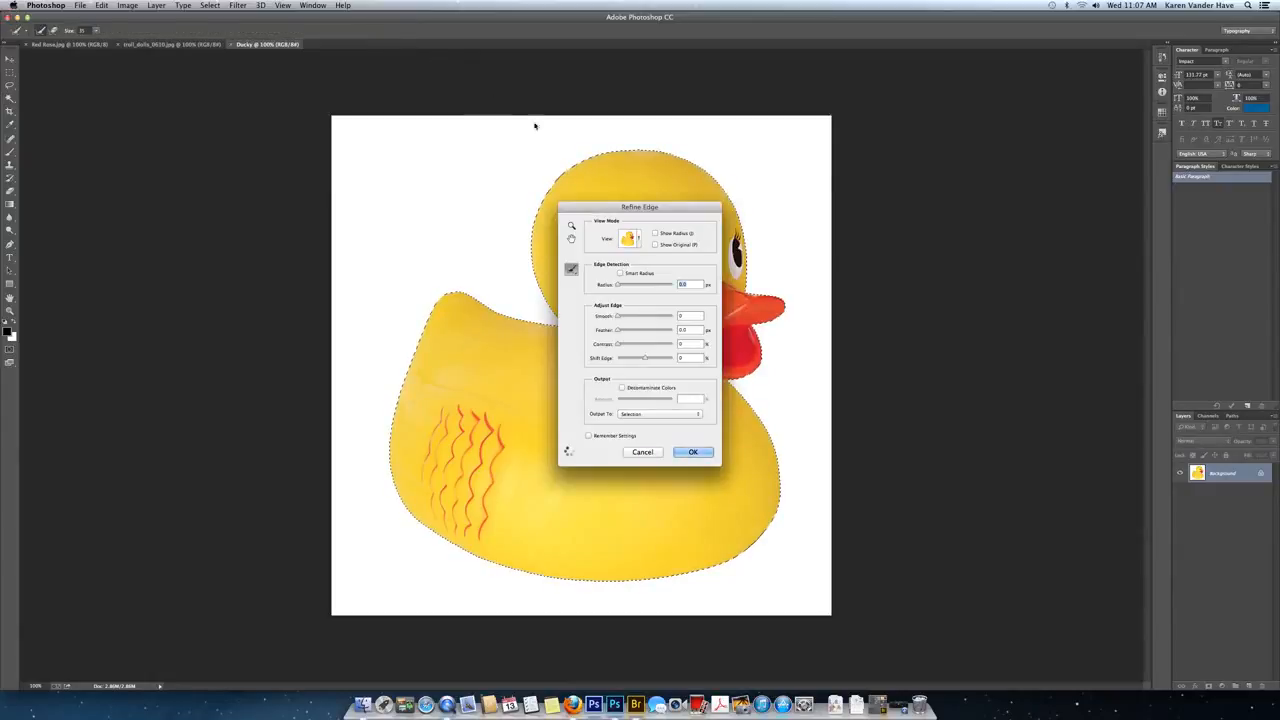
left_click(638, 242)
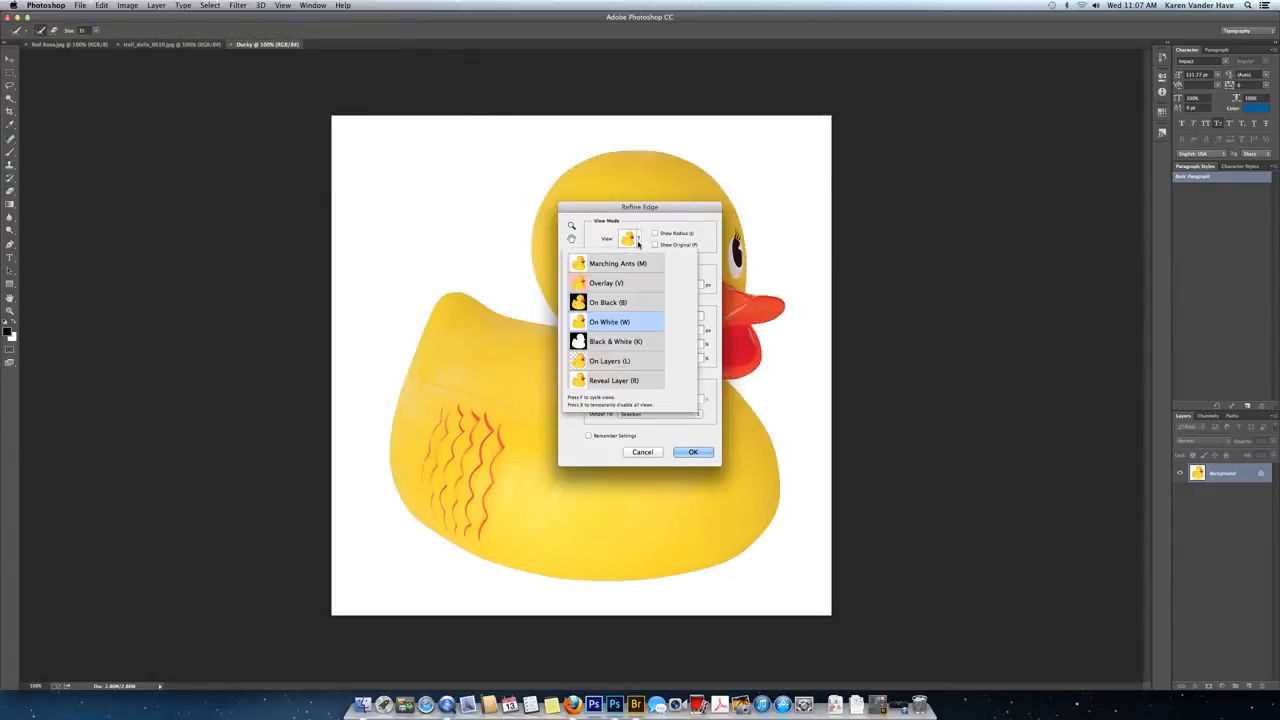
left_click(620, 302)
left_click_drag(618, 208, 882, 216)
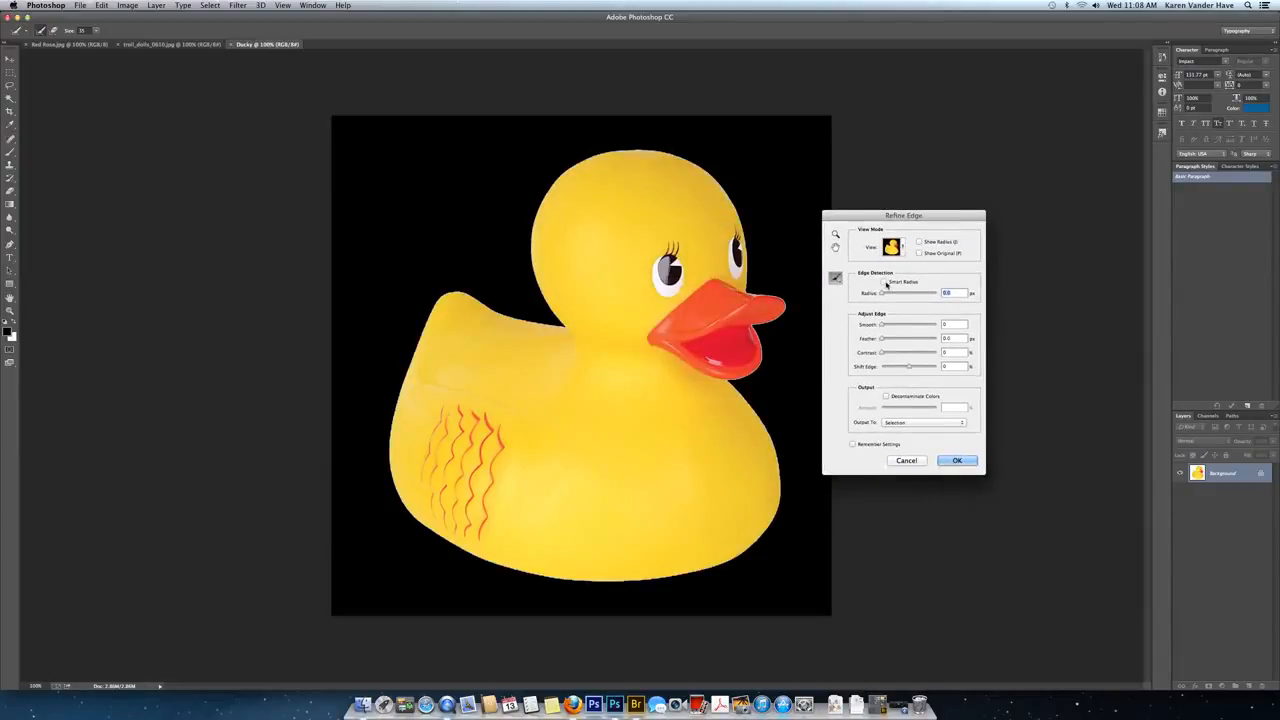
Refine the duck selection using Smart Radius with a 3.7 px radius, smoothing of 6 and an inward edge shift.
left_click_drag(883, 294, 893, 294)
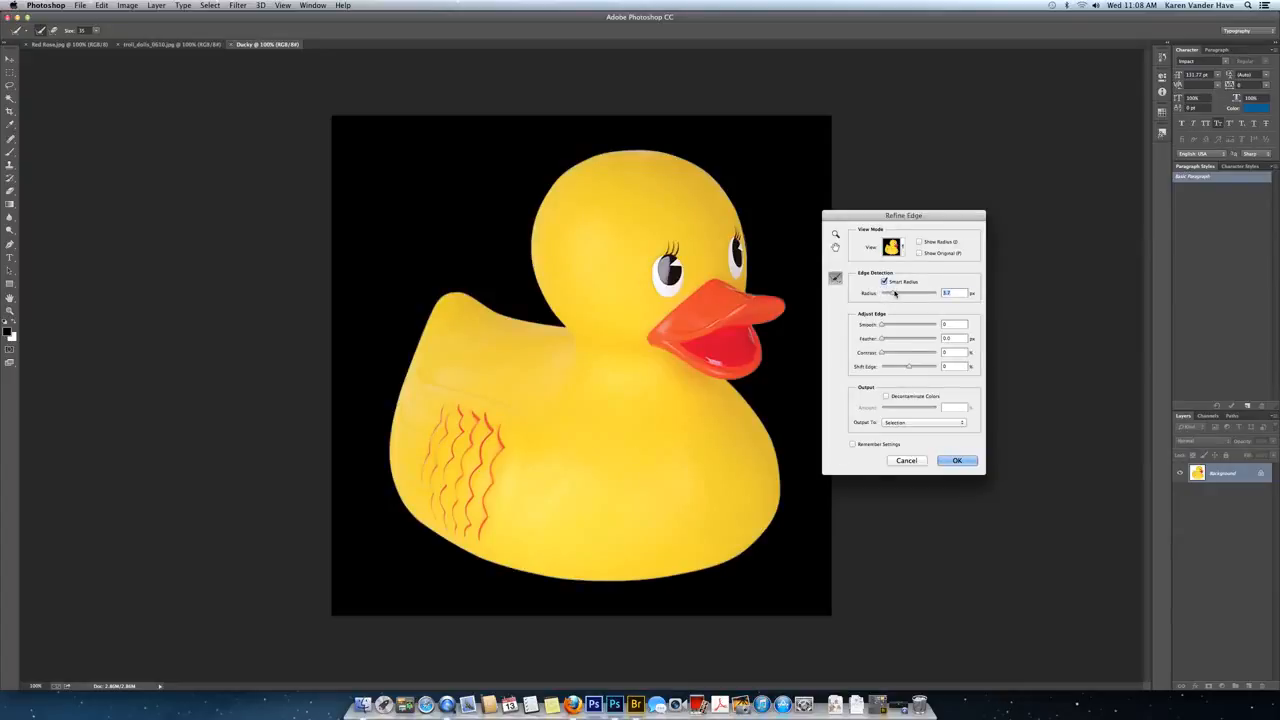
left_click_drag(882, 325, 884, 326)
left_click_drag(909, 368, 895, 369)
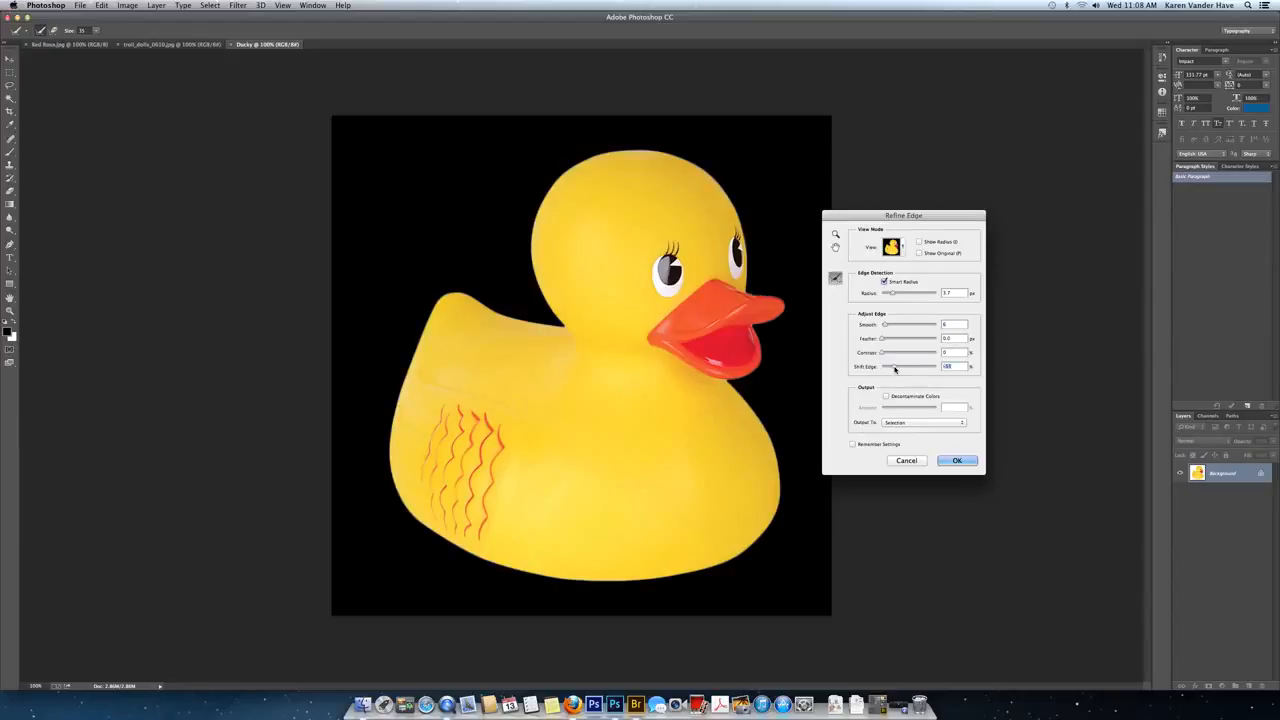
left_click(918, 254)
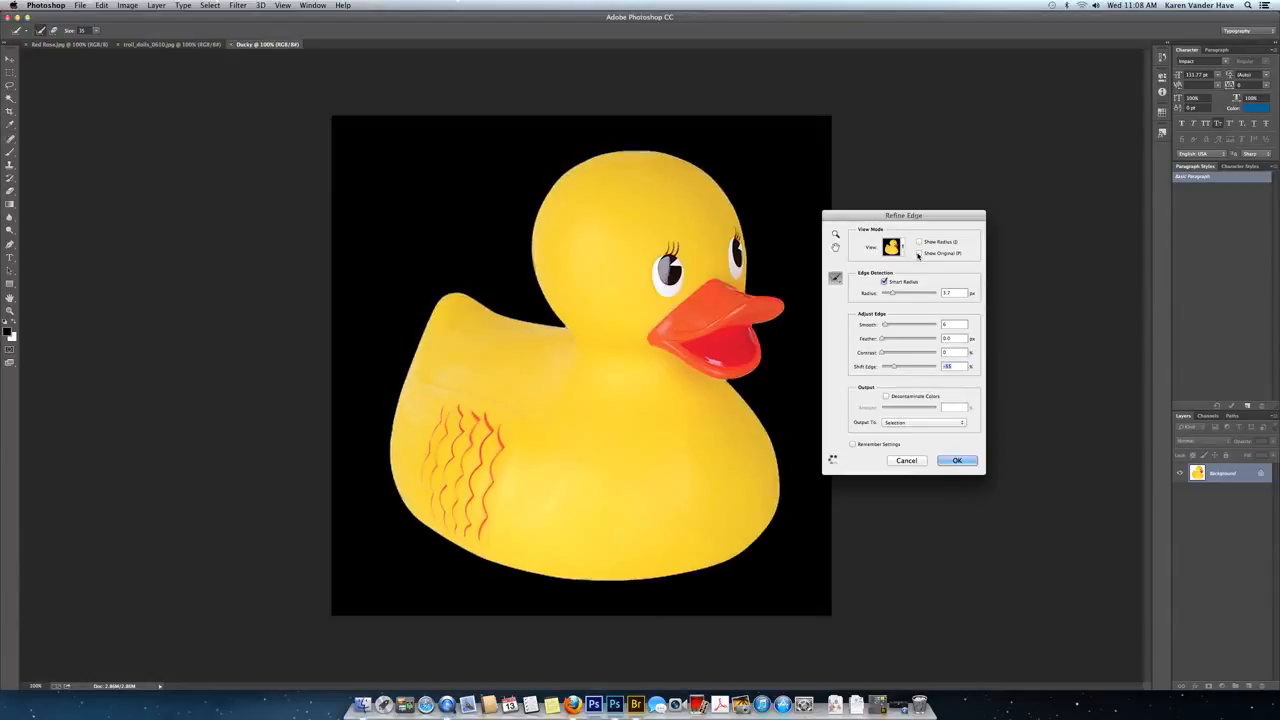
left_click(965, 460)
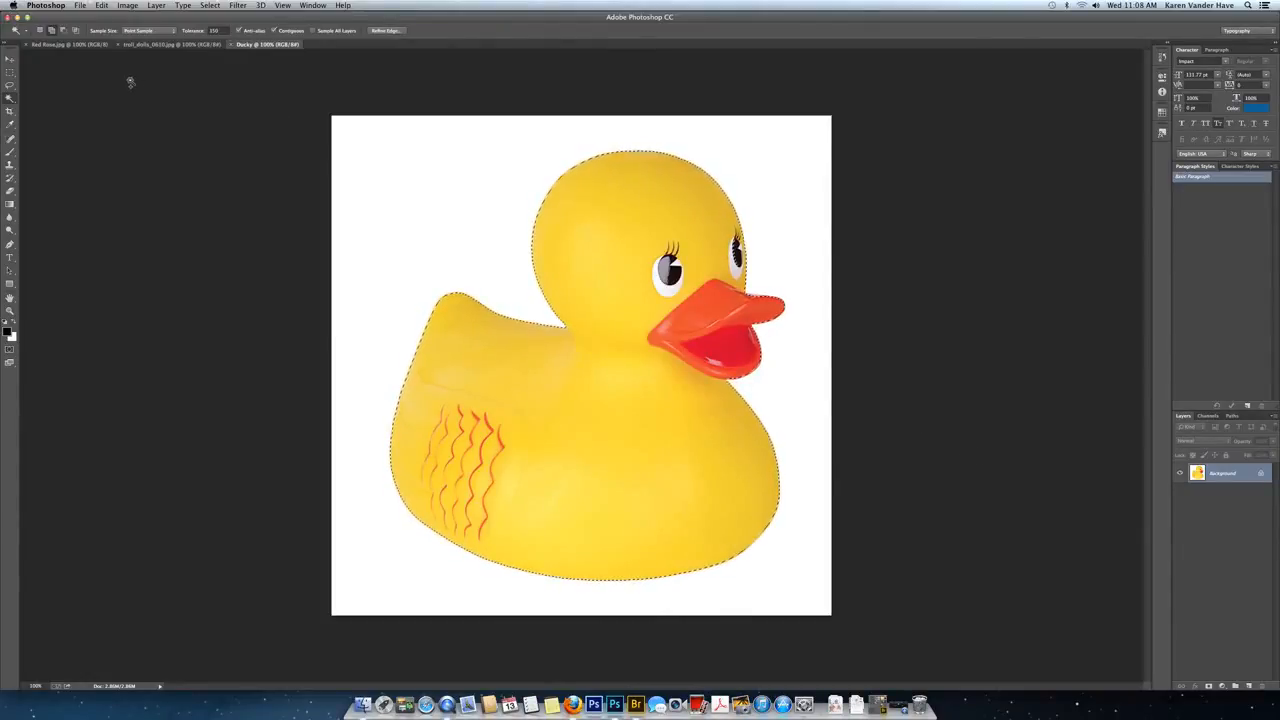
Clear the selection and reselect the whole duck, including its beak, using the Quick Selection tool with an enlarged brush.
key("super+d")
left_click(10, 97)
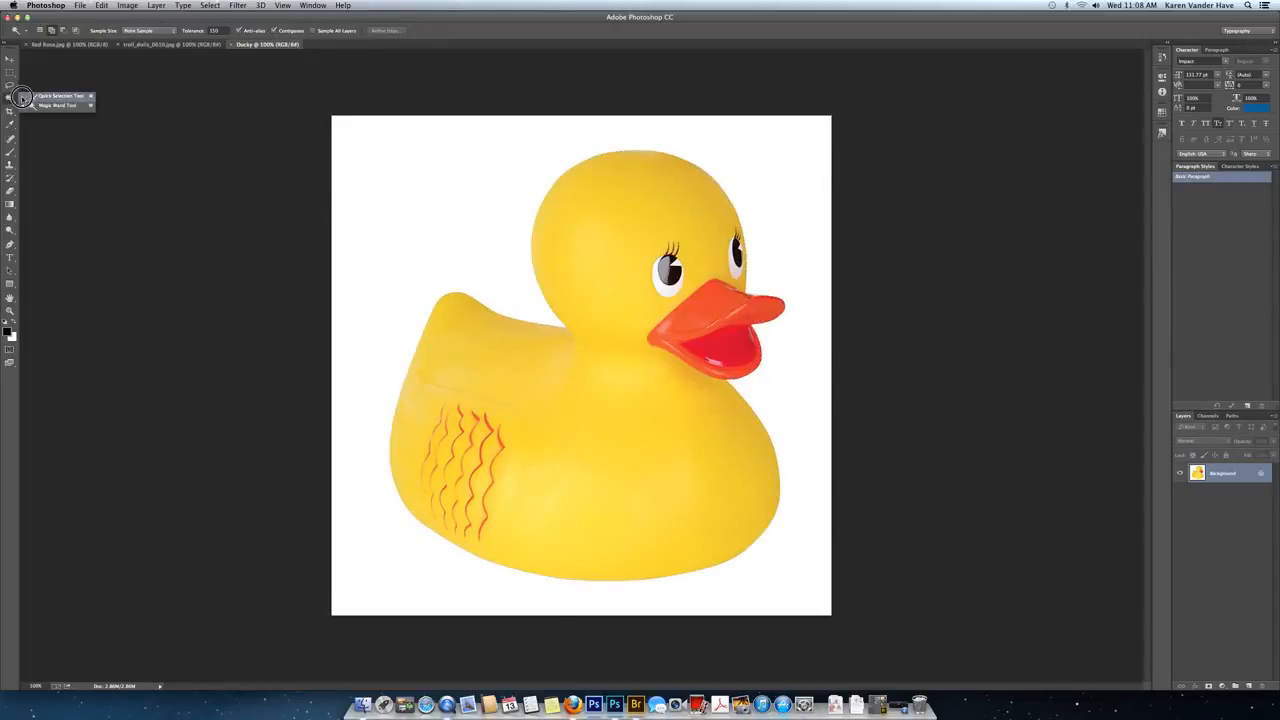
left_click(24, 96)
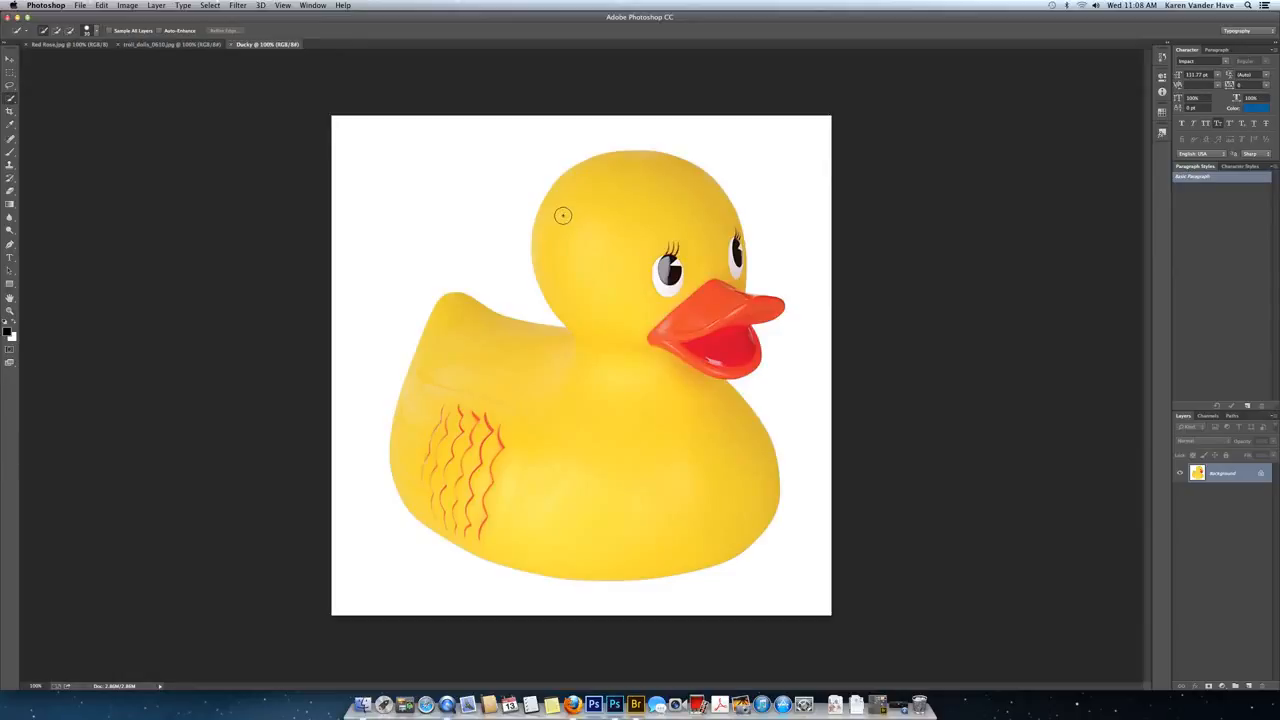
key("bracketright")
key("bracketright")
key("bracketright")
key("bracketright")
key("bracketright")
key("bracketright")
left_click(616, 197)
mouse_move(616, 197)
left_mouse_down()
mouse_move(634, 229)
mouse_move(643, 223)
left_mouse_up()
left_click(709, 310)
left_click_drag(709, 310, 711, 338)
left_click_drag(620, 389, 489, 369)
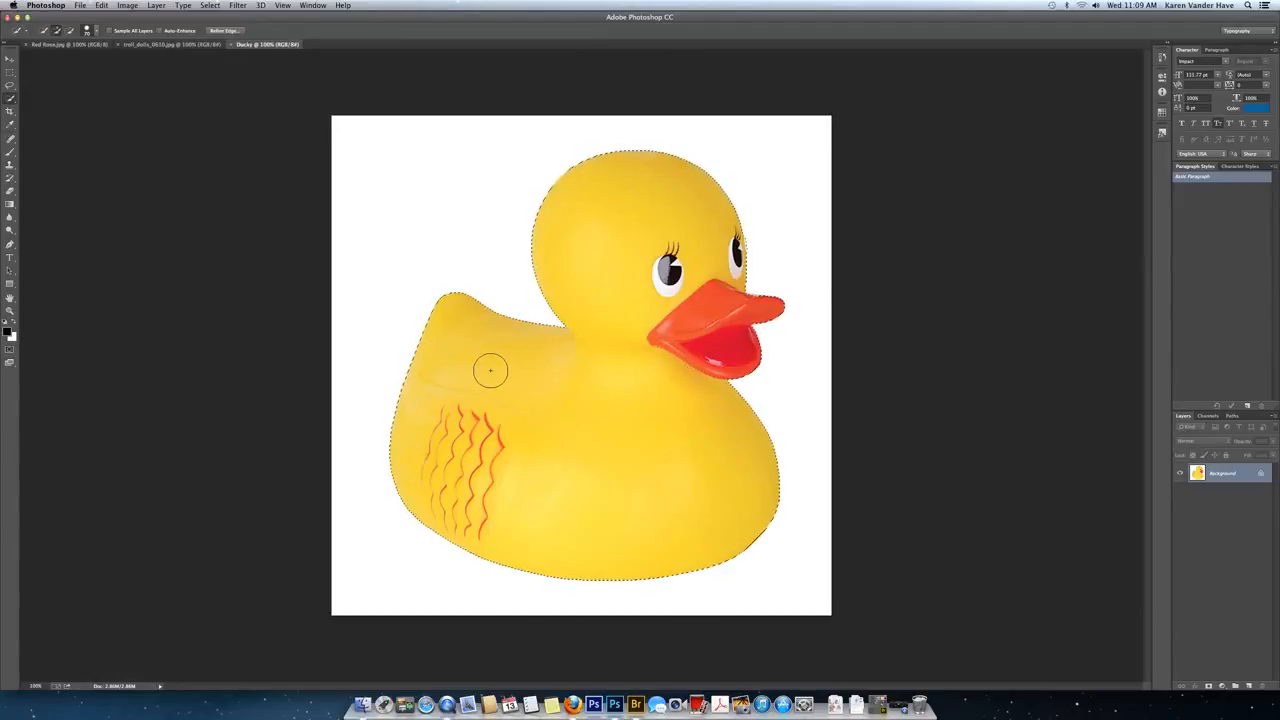
Refine the duck selection's edge with Smart Radius, a small radius and a slight inward shift, comparing it with the original.
left_click(215, 31)
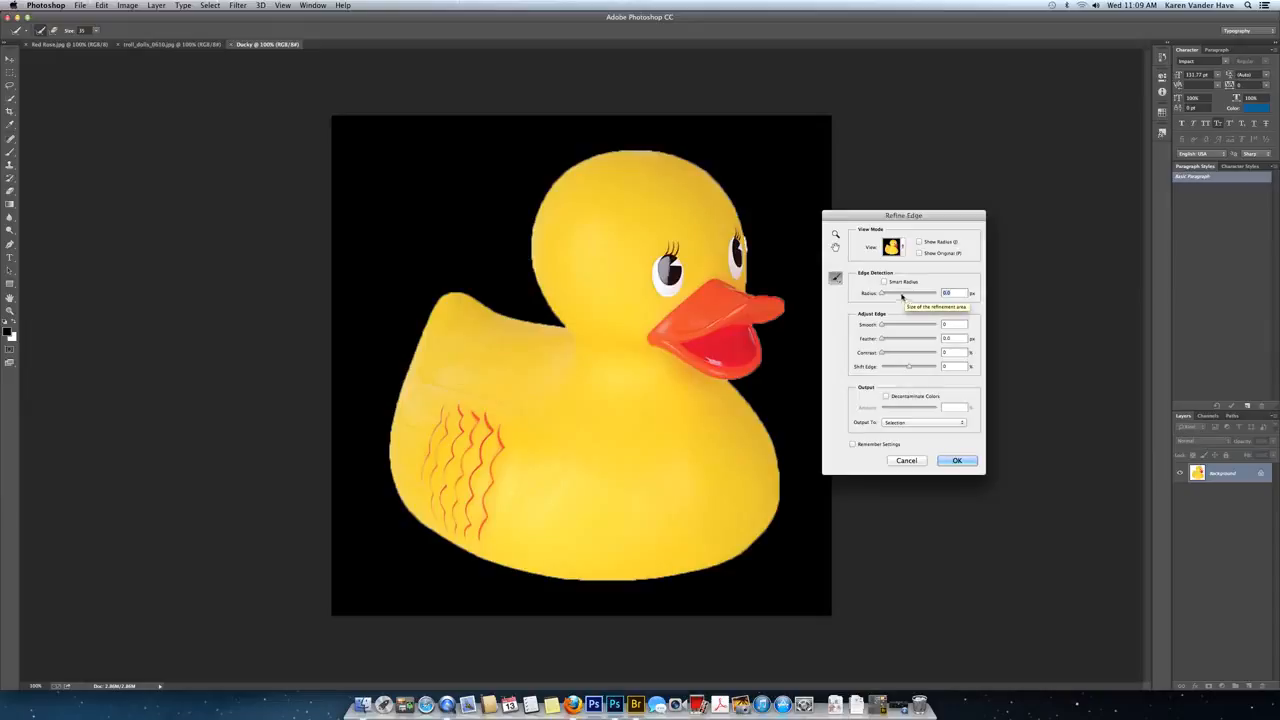
left_click(884, 282)
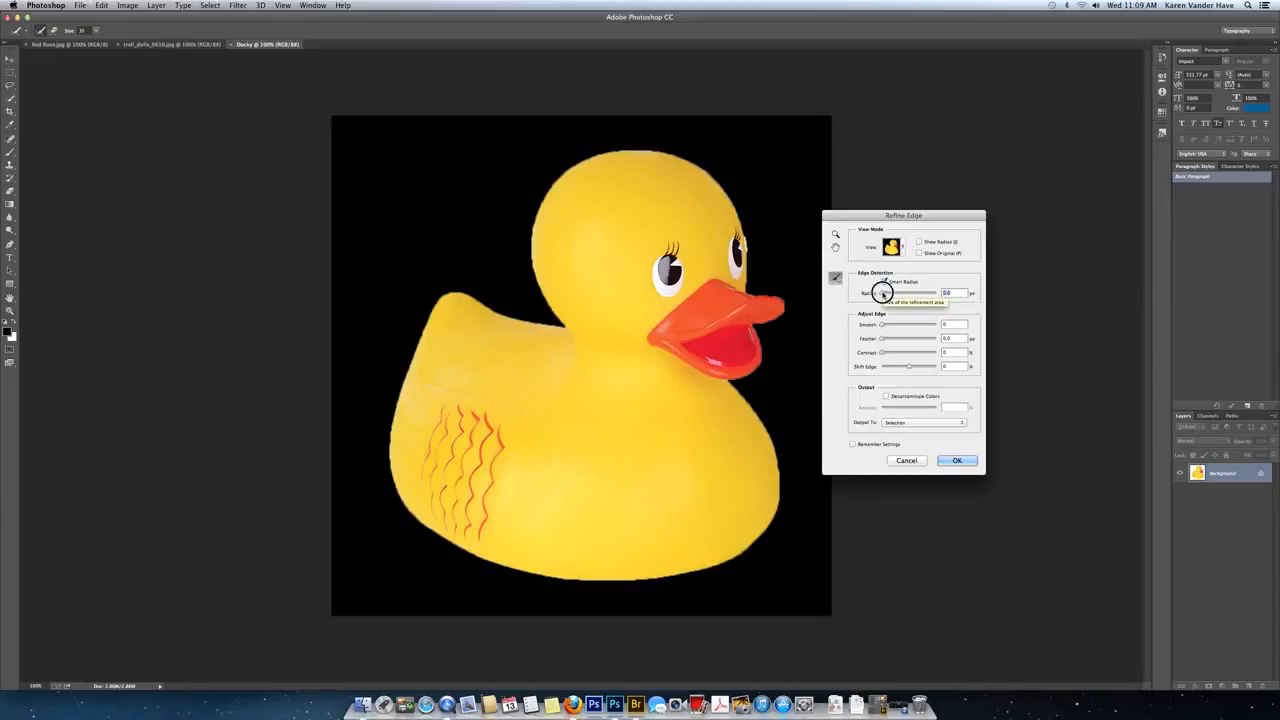
left_click_drag(882, 292, 897, 292)
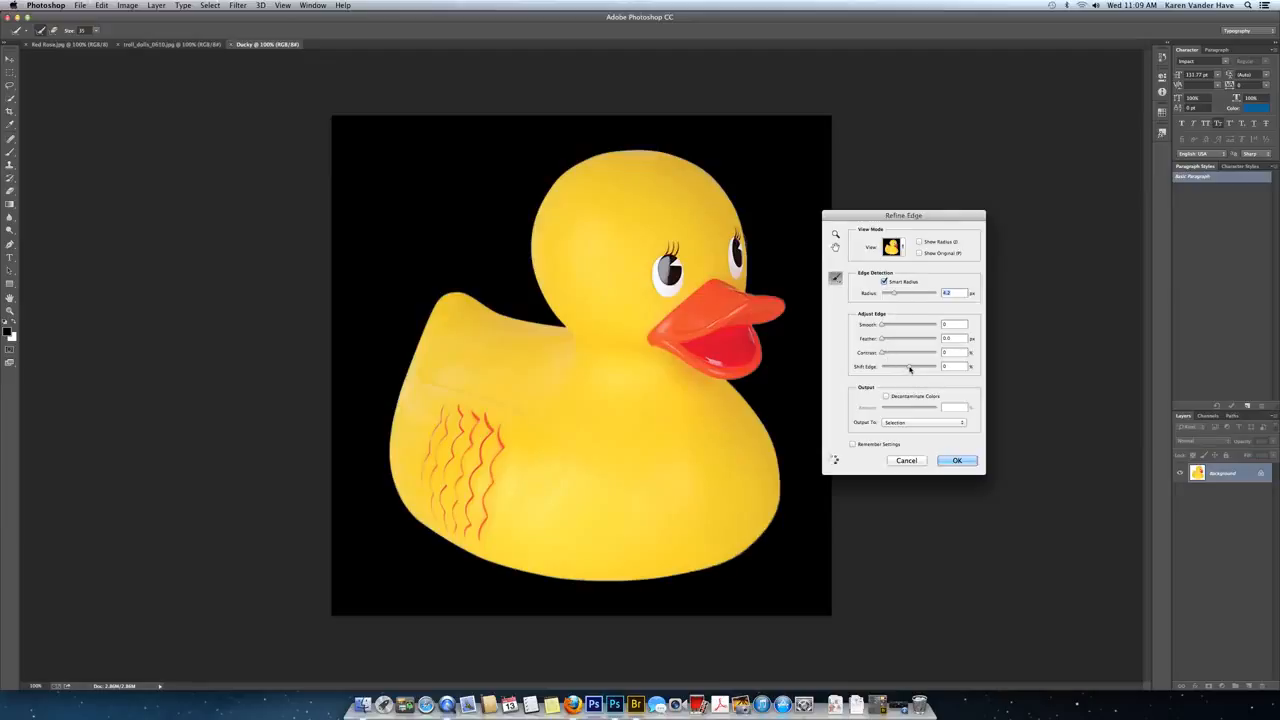
left_click_drag(909, 370, 901, 370)
left_click(919, 253)
left_click(919, 253)
left_click(958, 460)
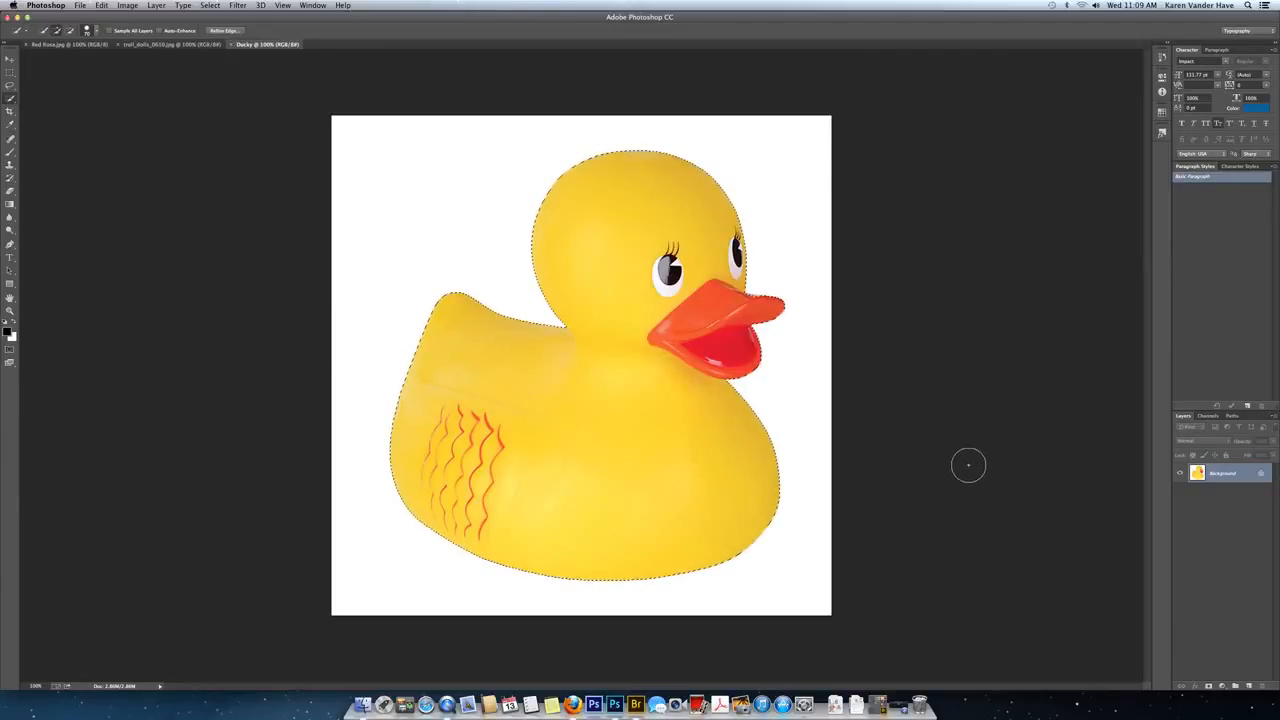
Deselect the duck and close its document.
key("super+d")
left_click(229, 46)
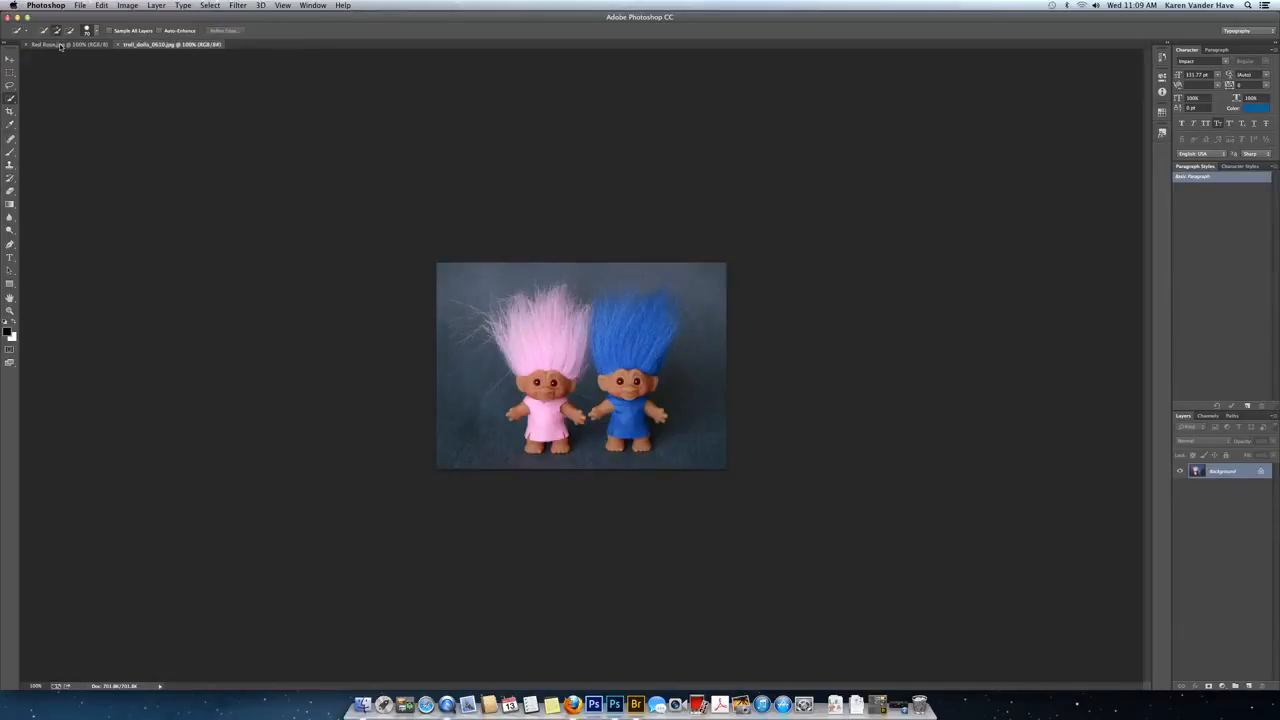
Select the pink-haired troll's body, arms, head and hair with the Quick Selection tool.
scroll(577, 398, "up", 1)
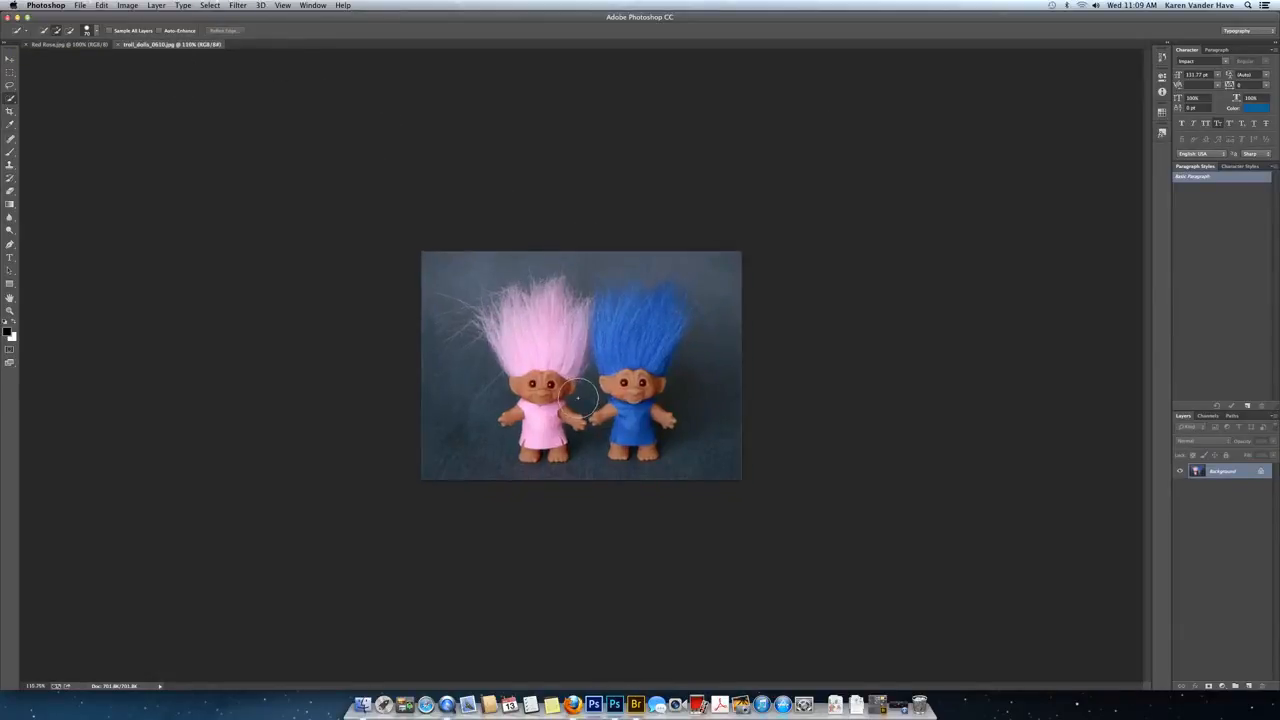
scroll(577, 398, "up", 5)
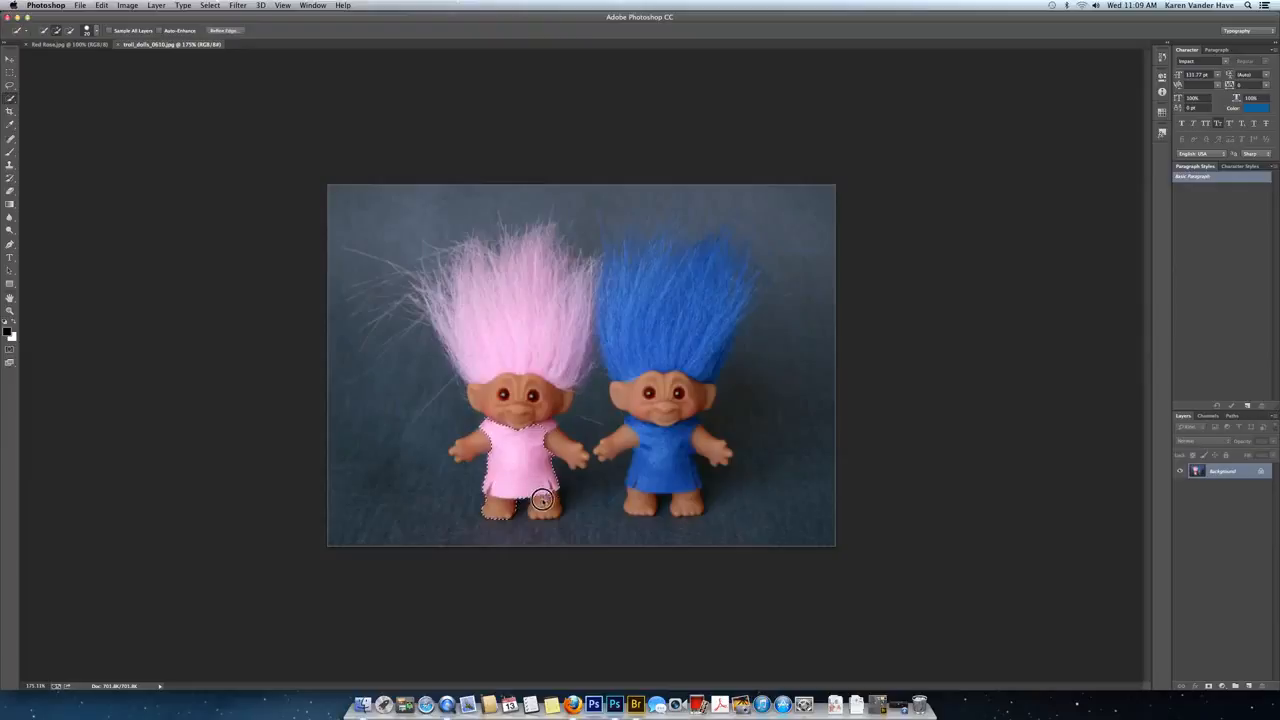
left_click_drag(546, 496, 544, 506)
mouse_move(531, 462)
left_mouse_down()
mouse_move(510, 398)
mouse_move(468, 448)
left_mouse_up()
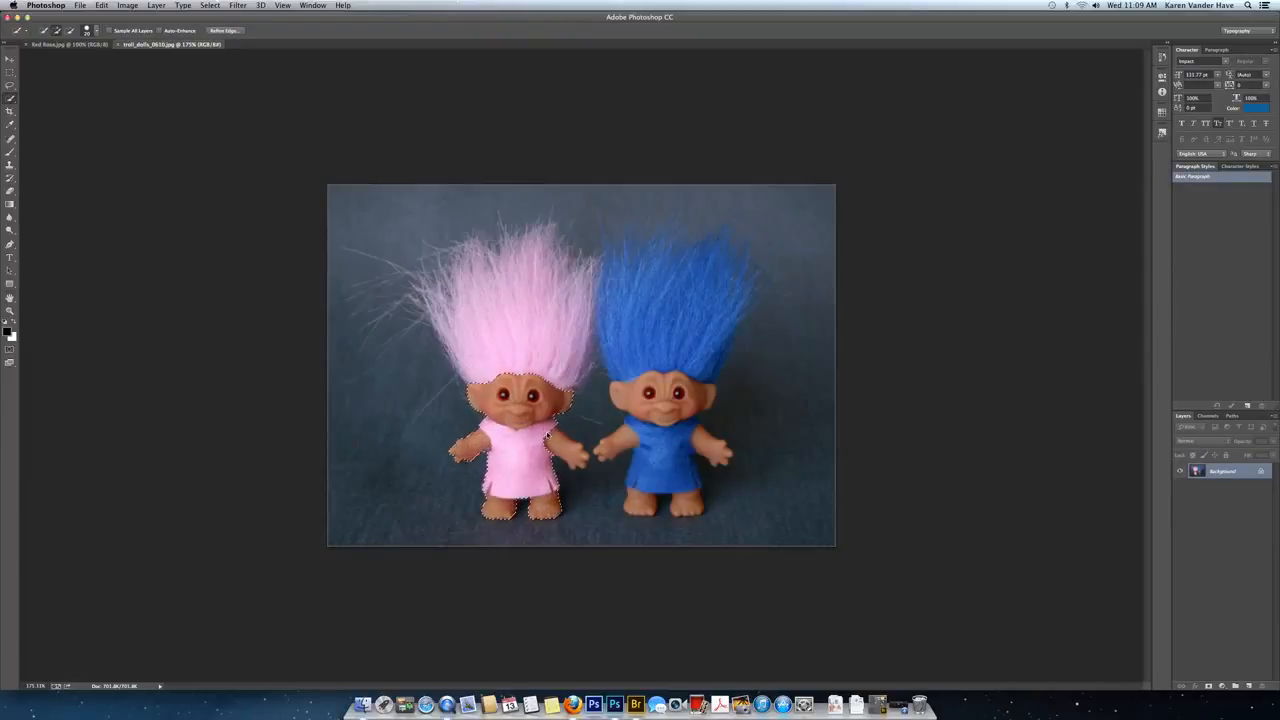
left_click_drag(554, 438, 567, 446)
mouse_move(506, 357)
left_mouse_down()
mouse_move(500, 308)
mouse_move(545, 285)
mouse_move(555, 296)
mouse_move(440, 288)
left_mouse_up()
Start Refine Edge on the troll selection and enable Smart Radius with a small radius.
left_click(221, 31)
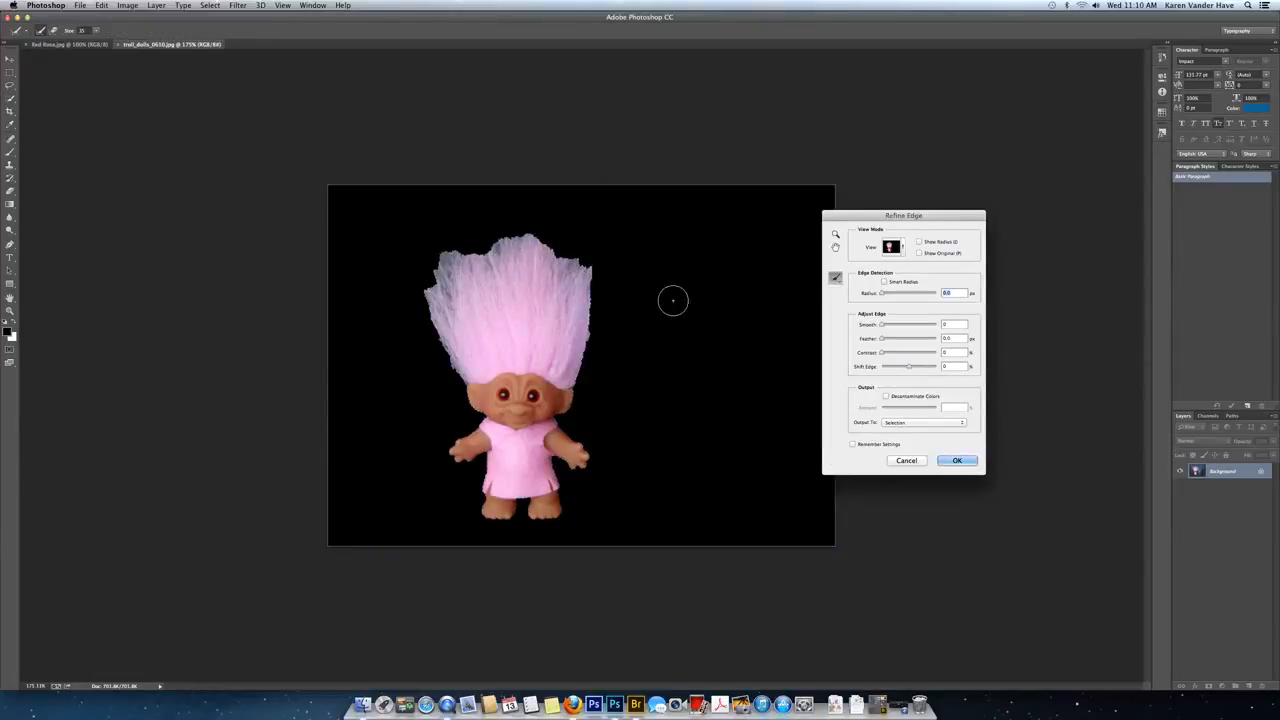
left_click(884, 282)
left_click_drag(882, 296, 886, 296)
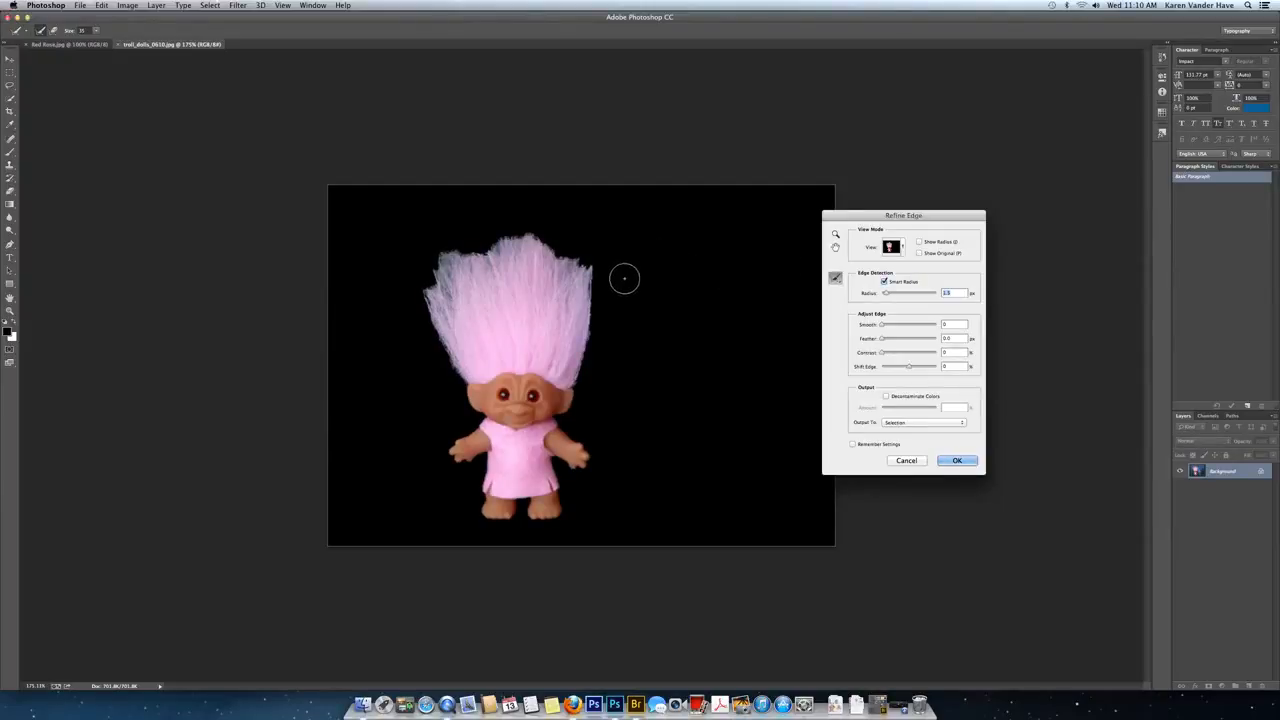
Enlarge the Refine Radius brush, paint around the troll's hair to capture the loose strands, and apply the refinement.
key("bracketright")
key("bracketright")
mouse_move(591, 266)
left_mouse_down()
mouse_move(539, 243)
mouse_move(472, 249)
mouse_move(423, 301)
mouse_move(441, 354)
left_mouse_up()
mouse_move(610, 300)
left_mouse_down()
mouse_move(592, 294)
mouse_move(606, 286)
mouse_move(593, 367)
left_mouse_up()
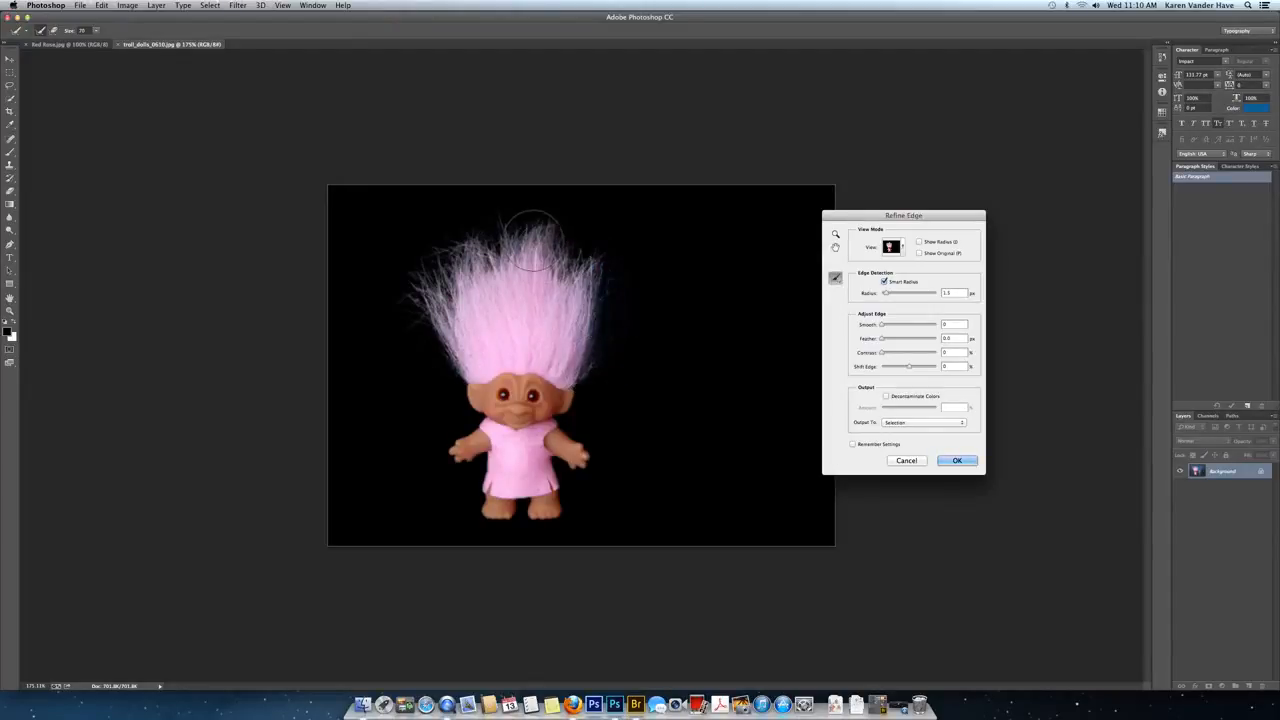
mouse_move(555, 226)
left_mouse_down()
mouse_move(444, 280)
mouse_move(420, 308)
left_mouse_up()
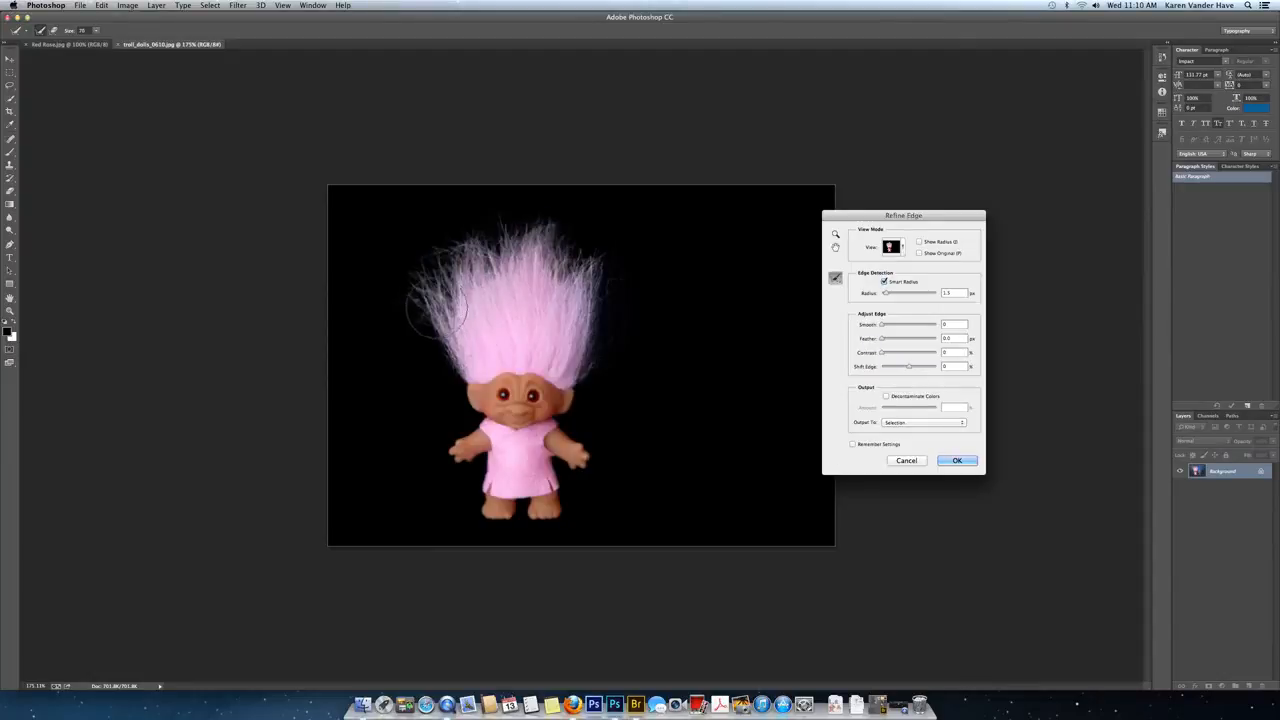
mouse_move(556, 268)
left_mouse_down()
mouse_move(588, 315)
mouse_move(585, 376)
left_mouse_up()
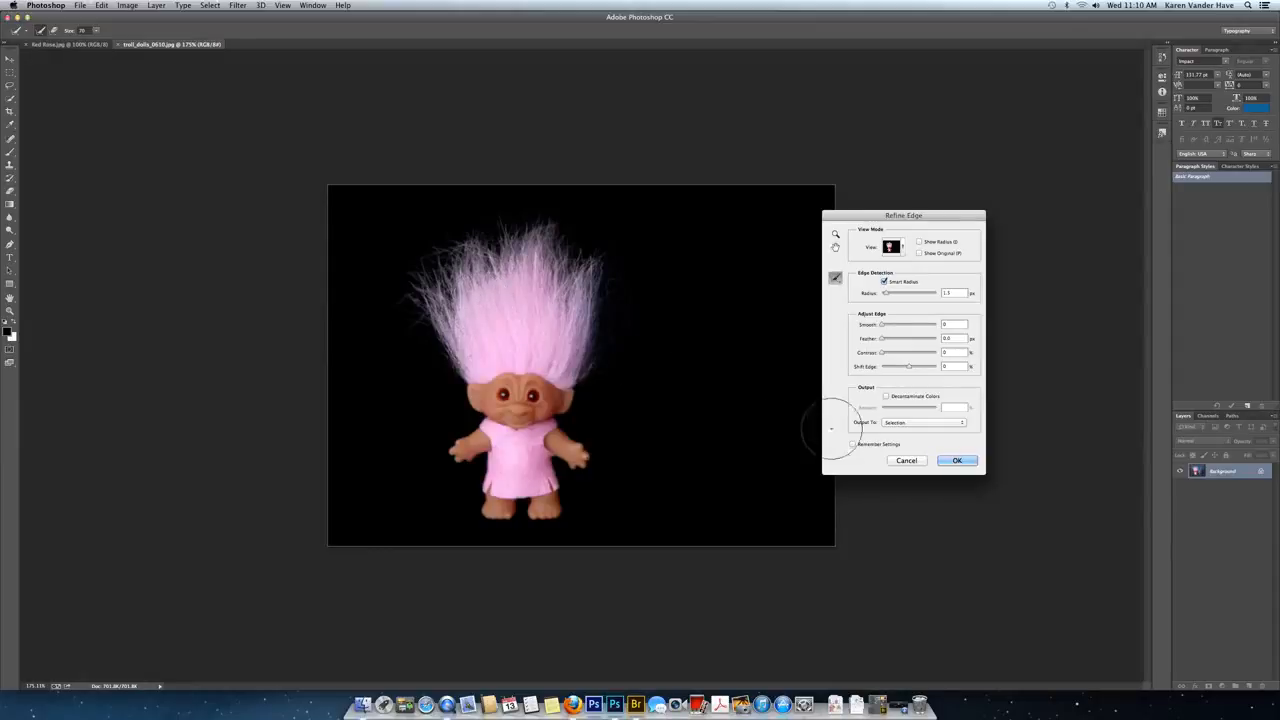
left_click(957, 460)
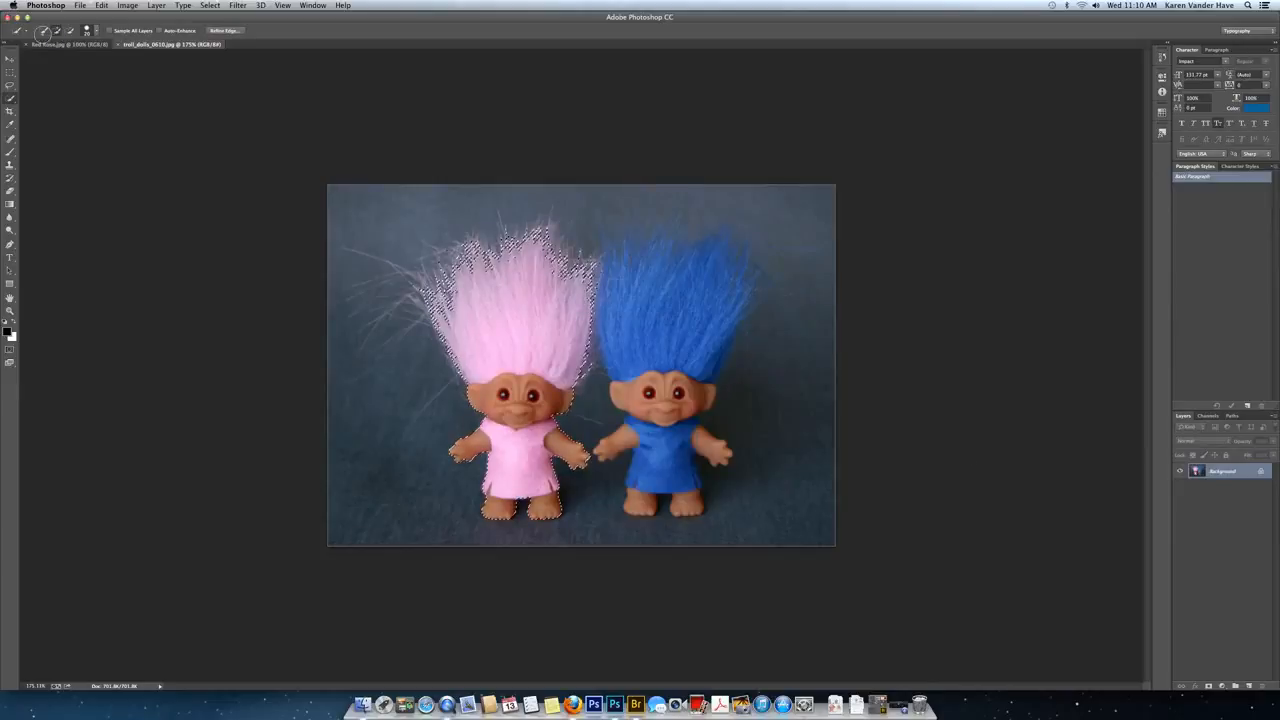
Create a new document with the U.S. Paper preset, Letter size, 8.5 × 11 inches at 300 pixels/inch.
left_click(80, 5)
left_click(84, 17)
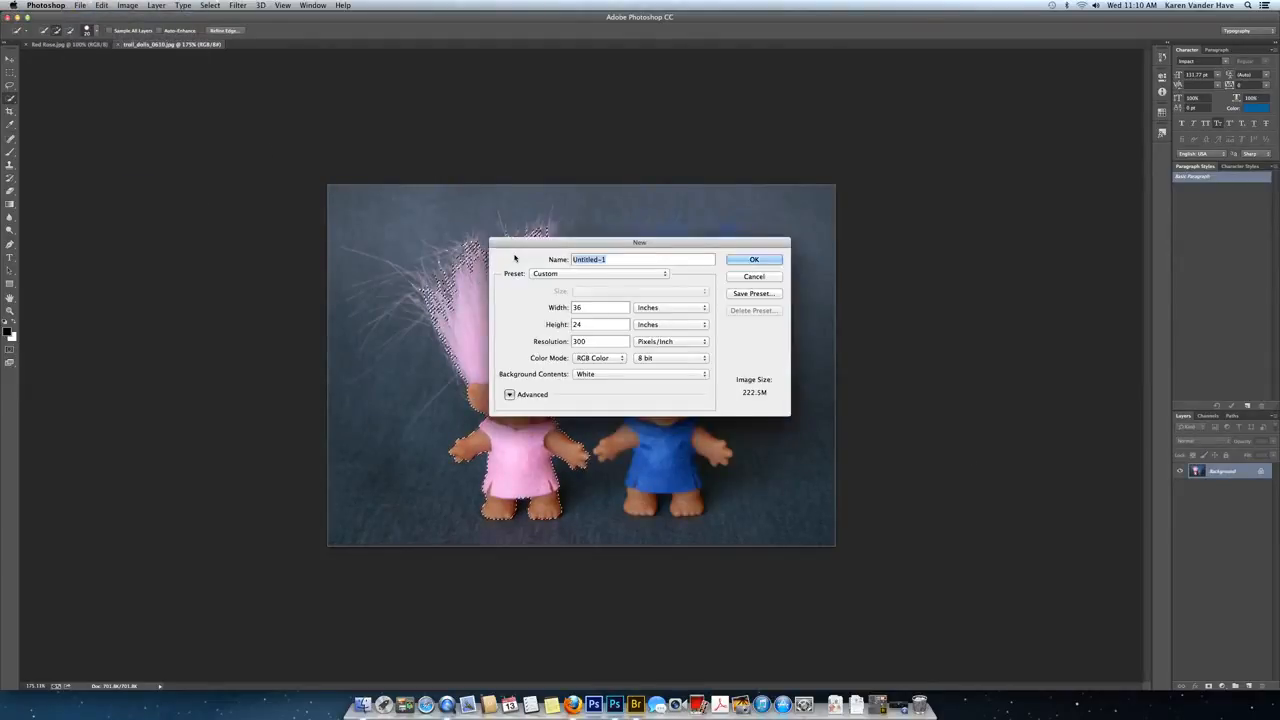
left_click(630, 275)
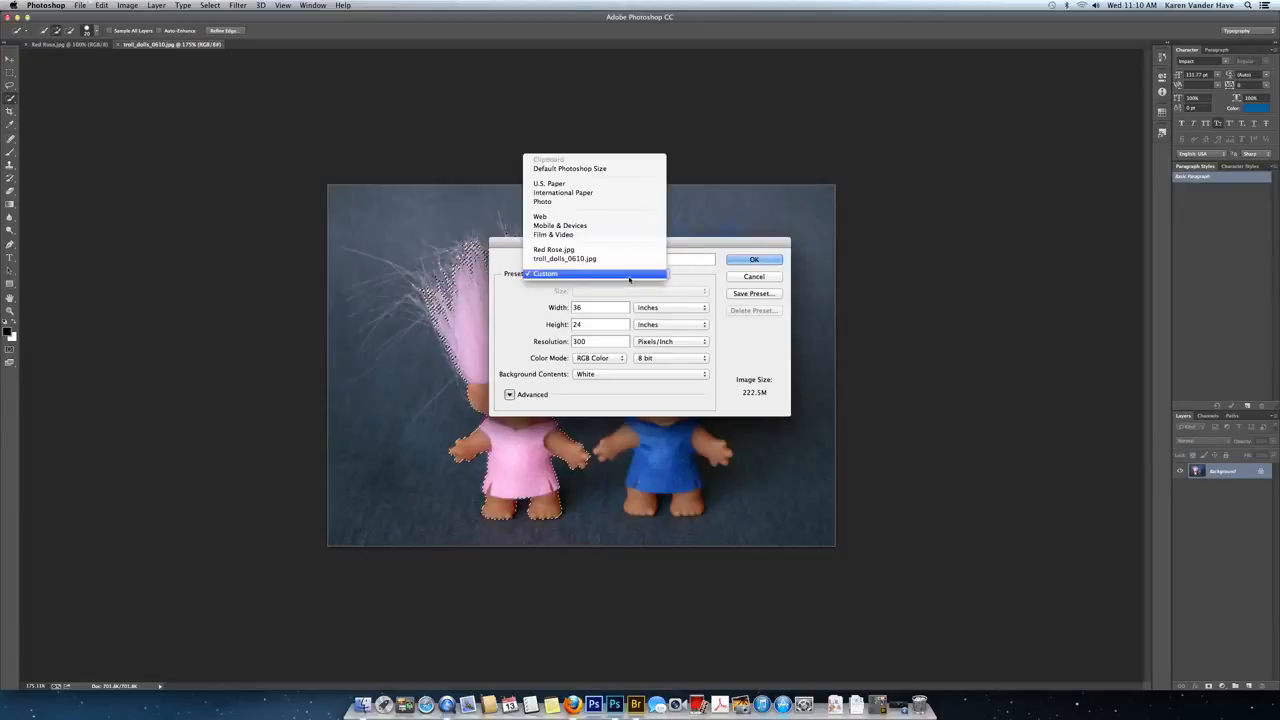
left_click(601, 183)
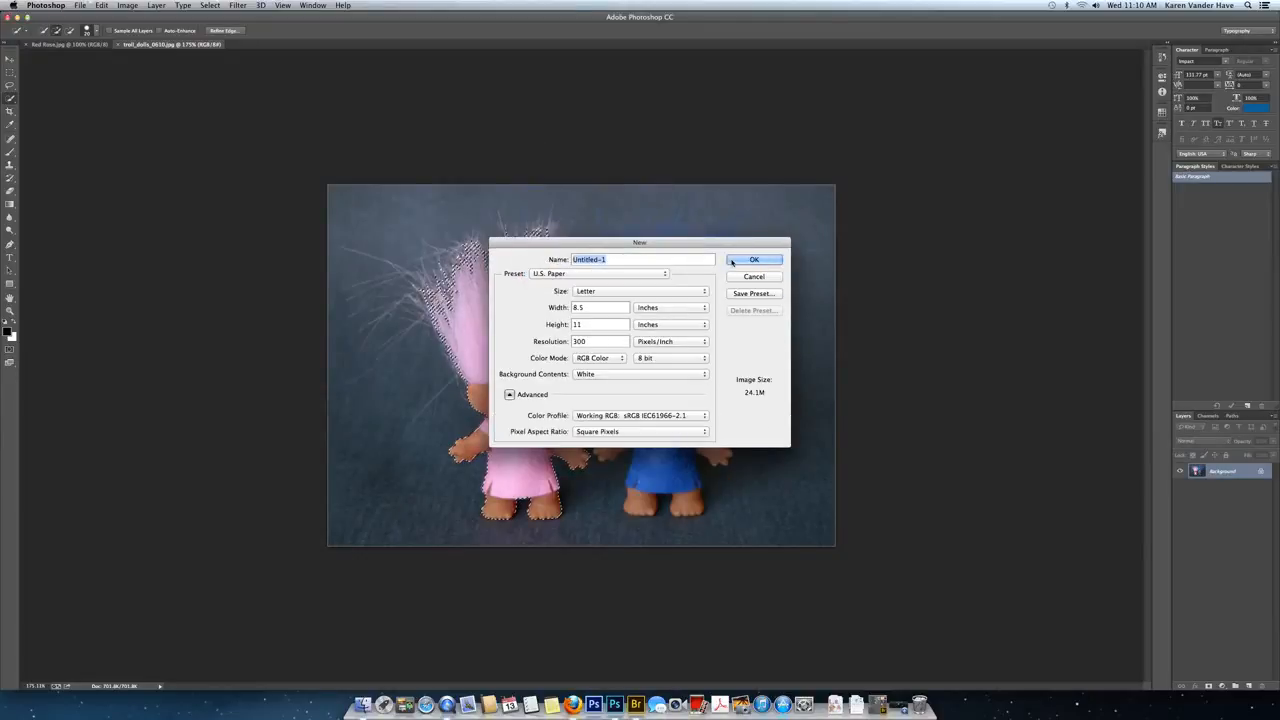
left_click(731, 259)
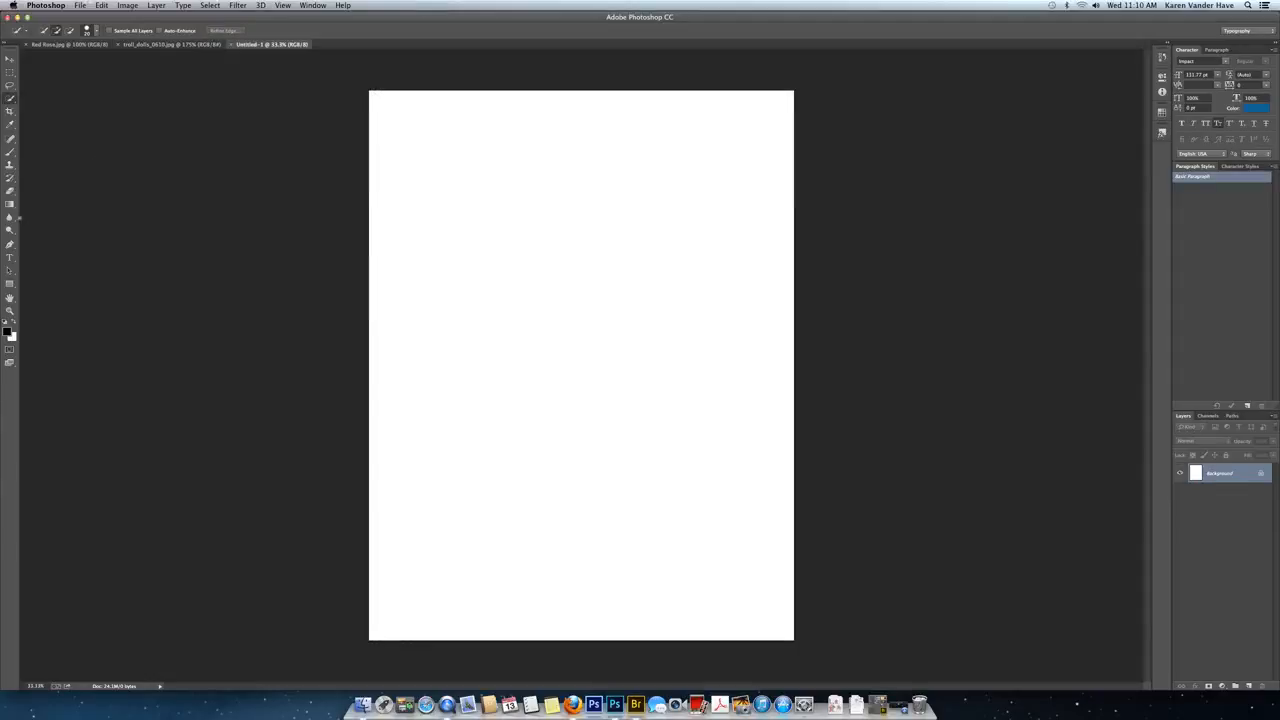
Choose a red foreground color and fill the blank page with it using the Paint Bucket tool.
left_click(10, 204)
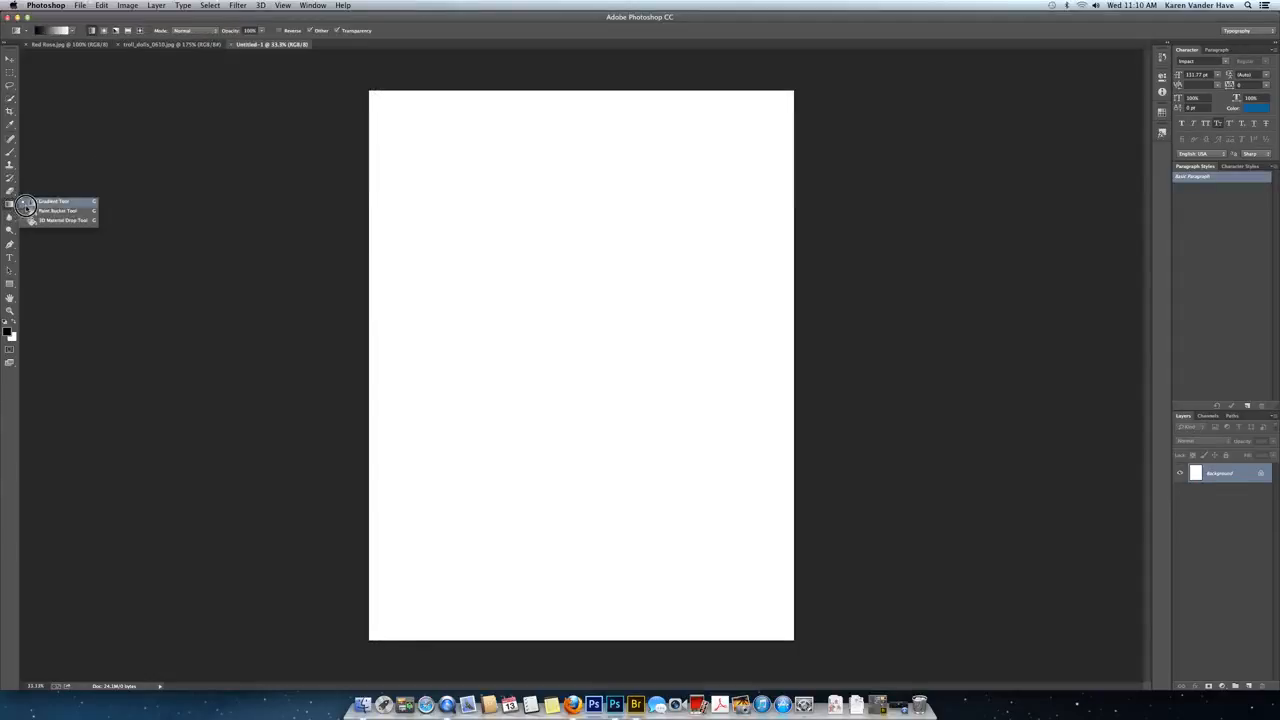
left_click(50, 210)
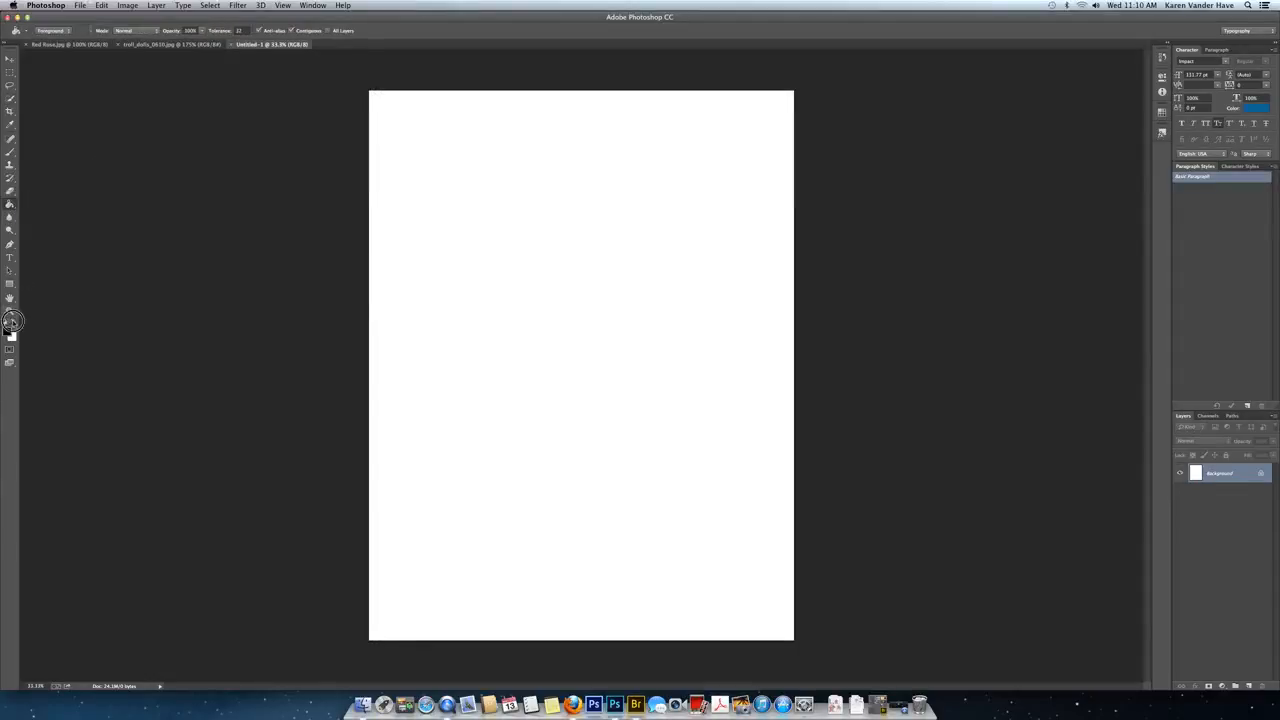
left_click(12, 320)
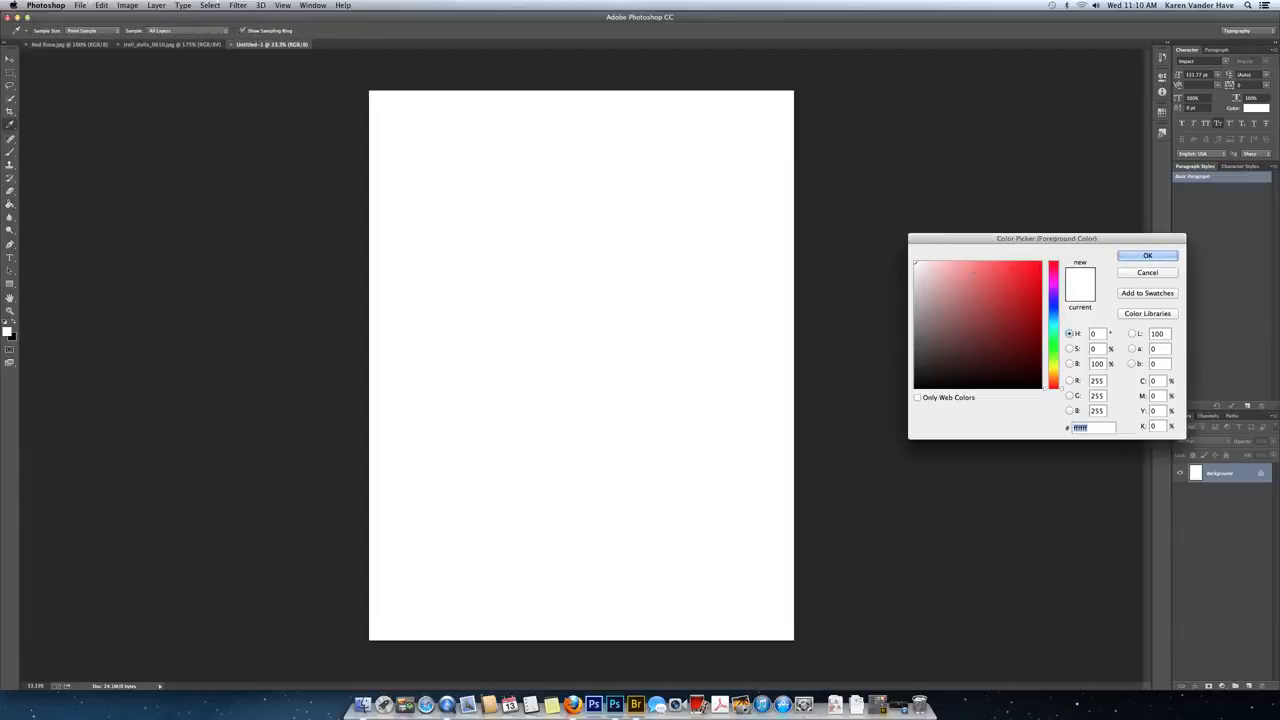
left_click(1010, 283)
left_click(1144, 255)
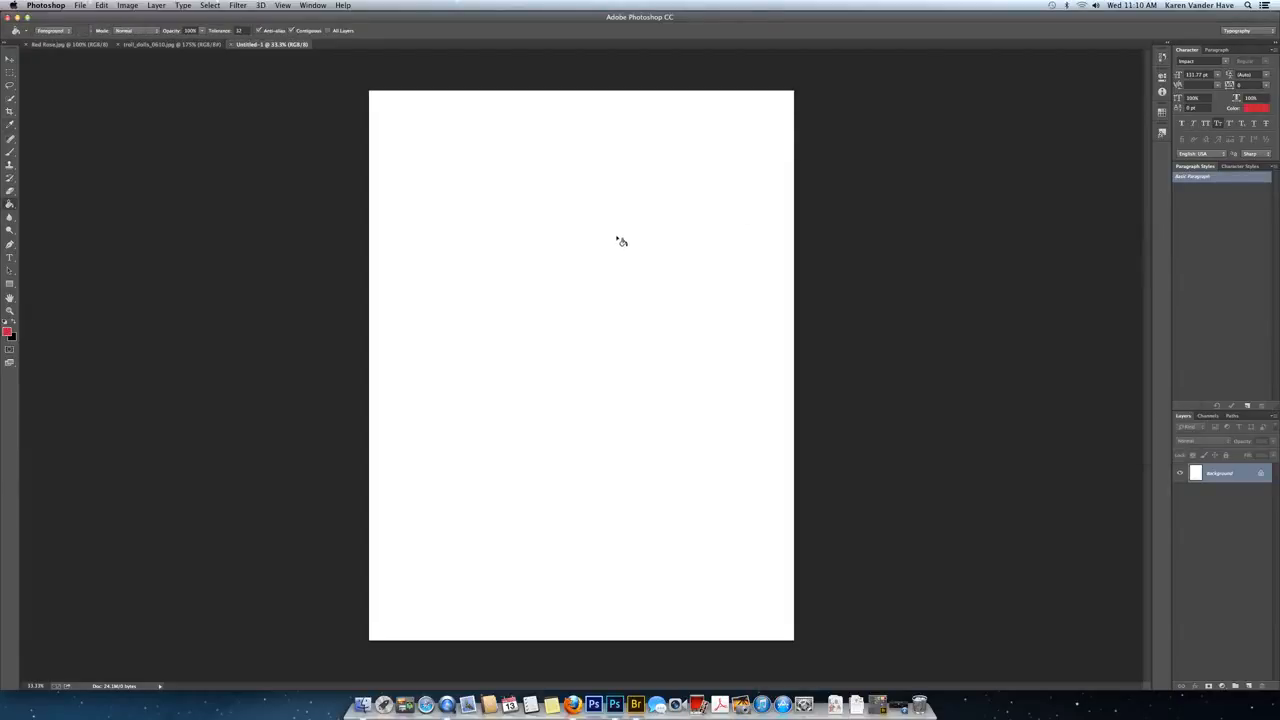
Move the selected pink-haired troll from the troll dolls photo into the red document.
left_click(170, 44)
key("v")
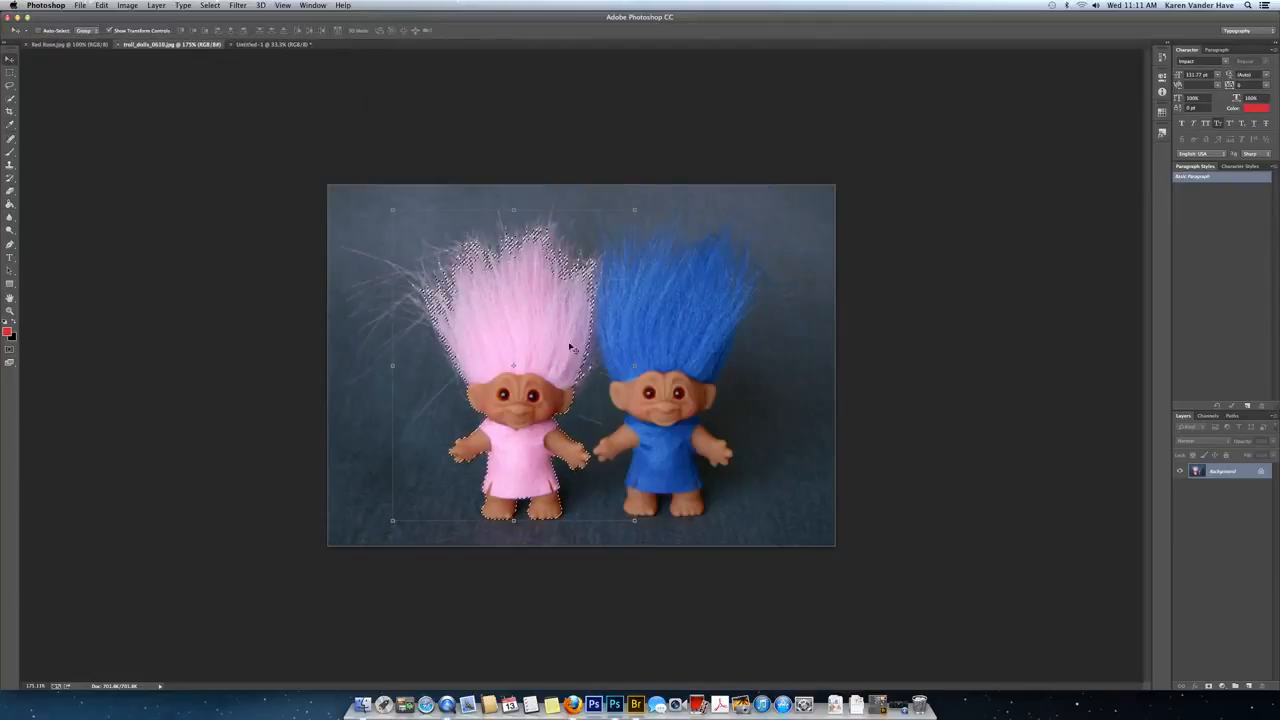
left_click(264, 45)
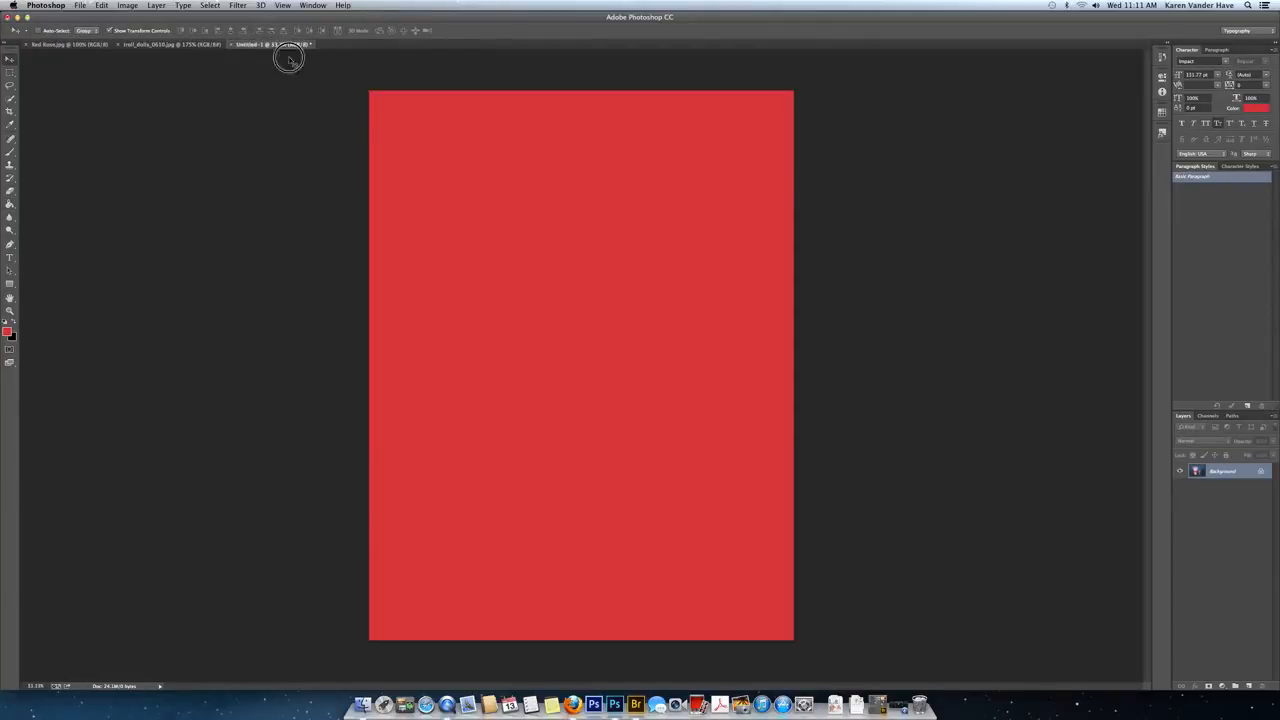
Enlarge the troll proportionally to about 419% and reposition it in the upper-left part of the red page.
left_click_drag(567, 232, 748, 465)
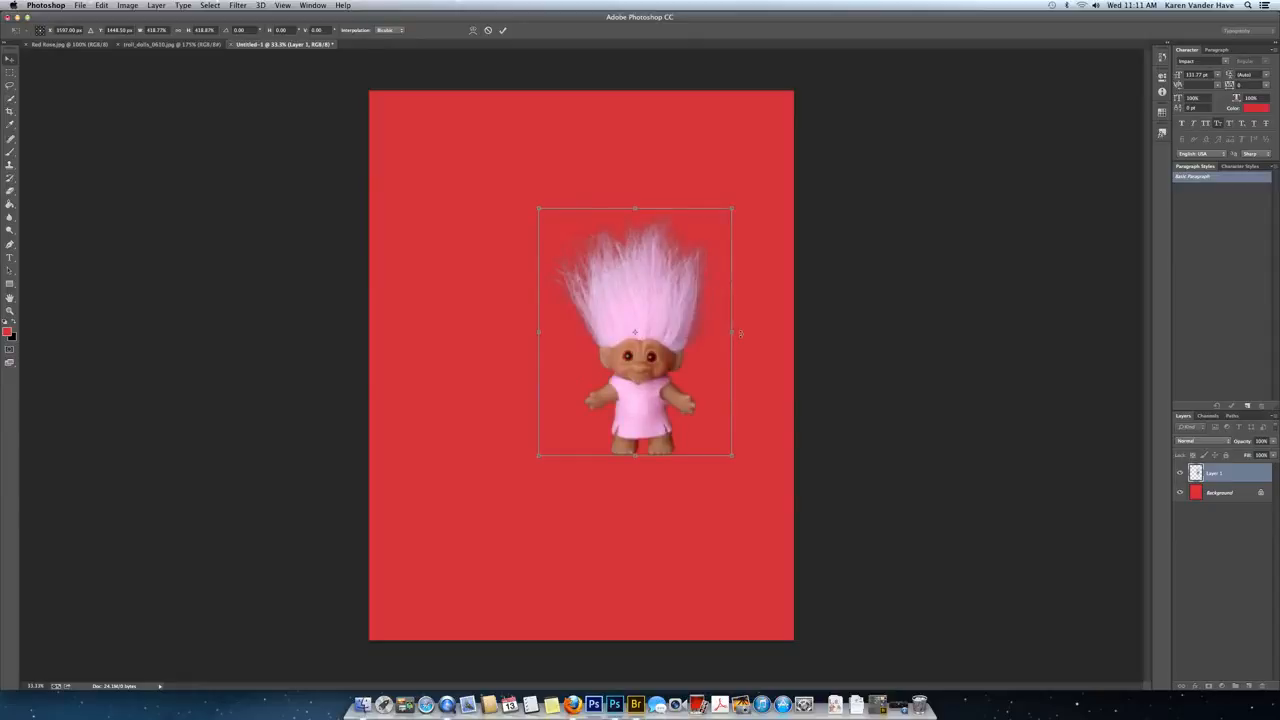
key("Return")
left_click_drag(673, 278, 539, 234)
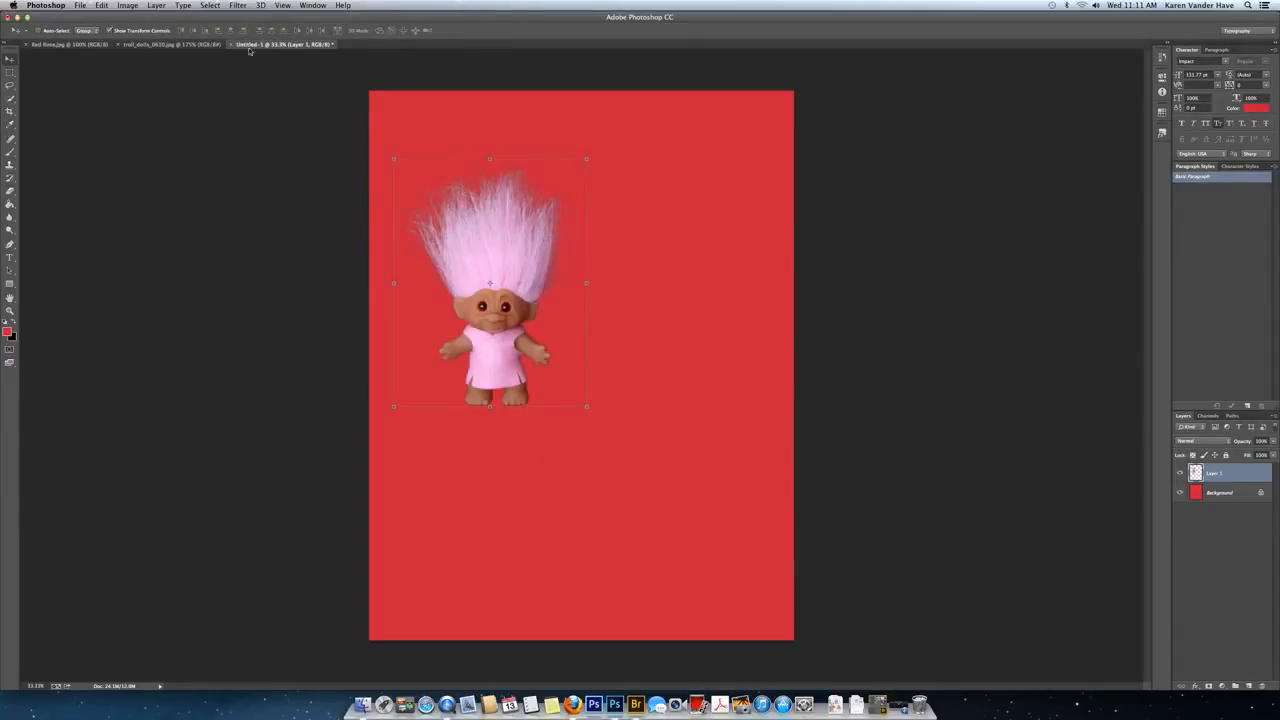
In the Red Rose image, select the white background with the Magic Wand and invert the selection to the rose.
left_click(90, 45)
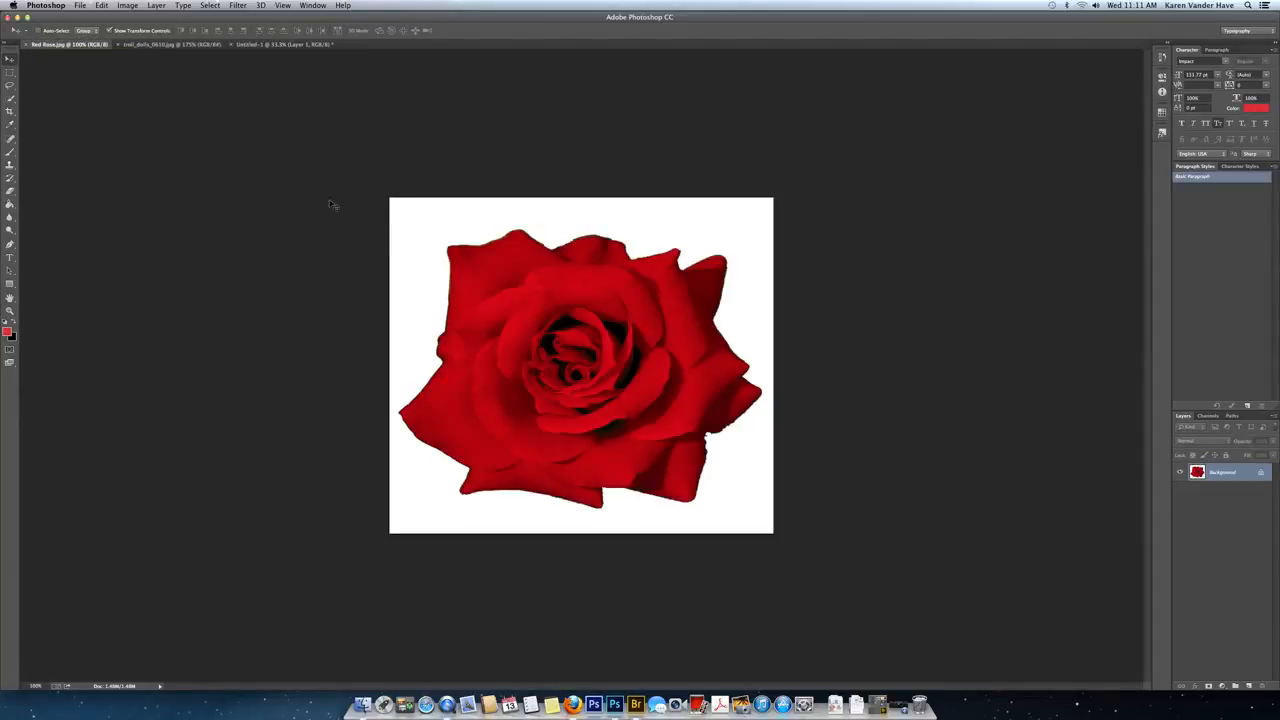
left_click(10, 98)
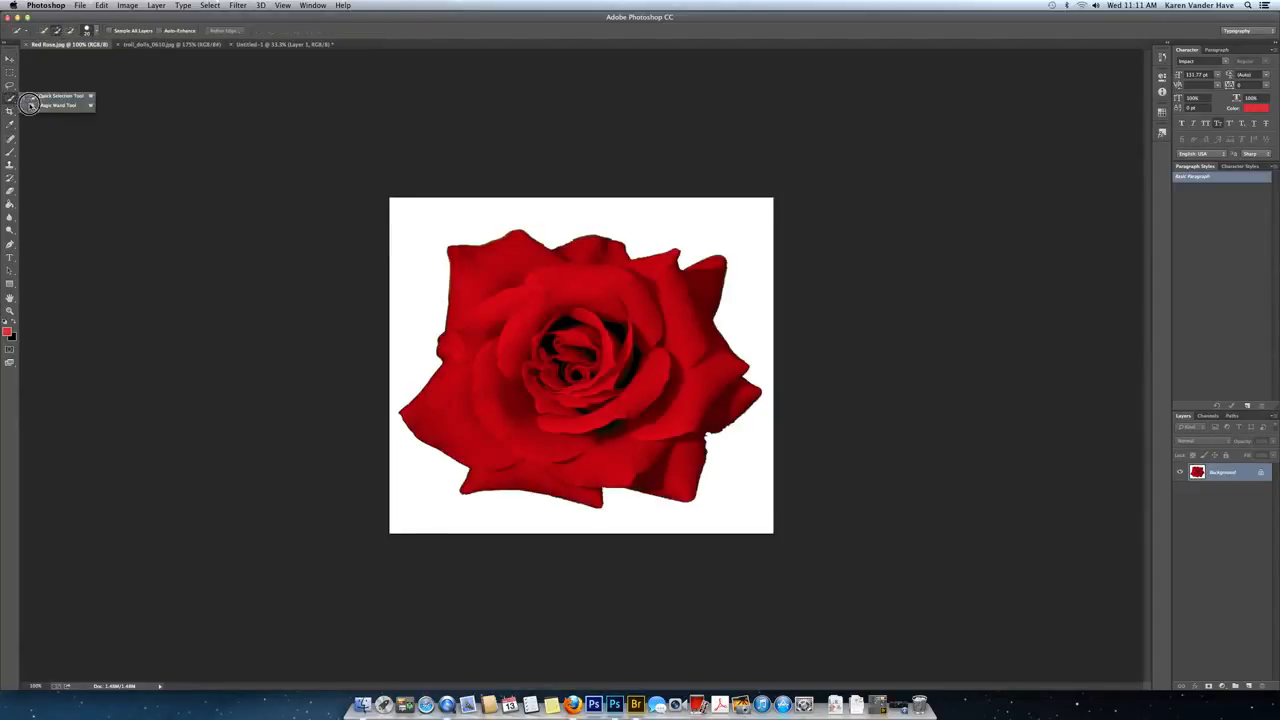
left_click(55, 105)
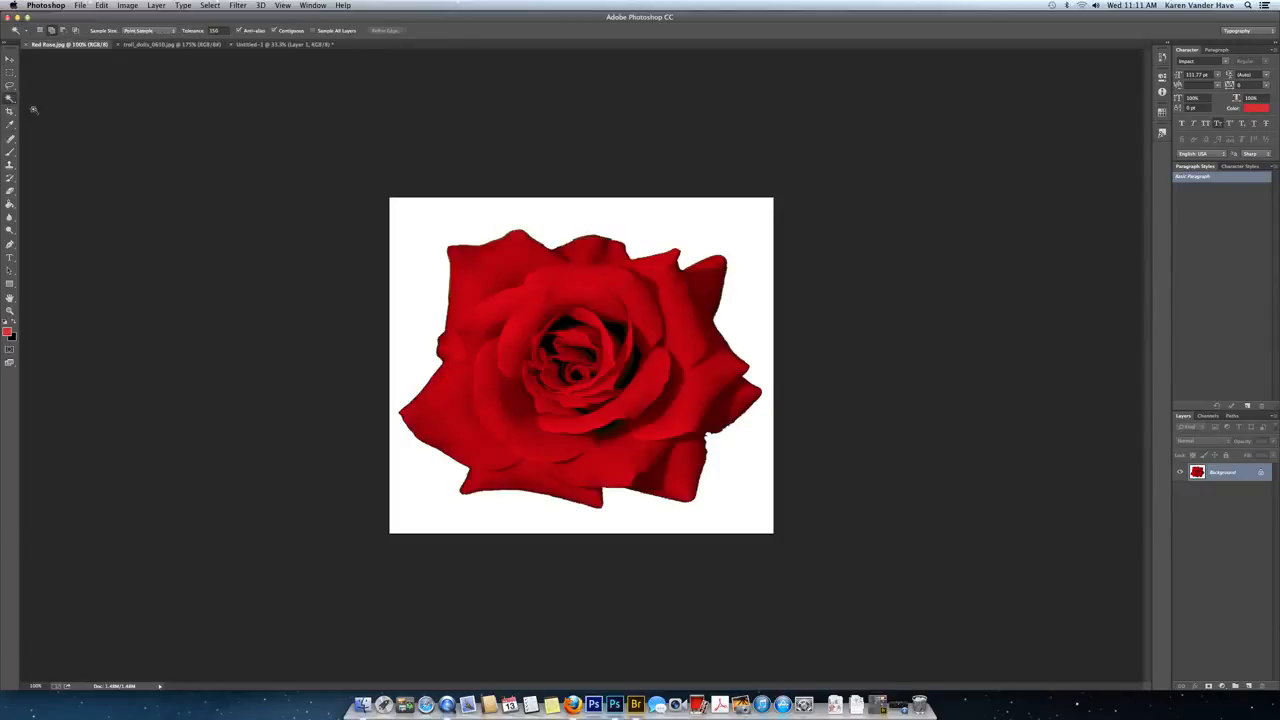
left_click(420, 222)
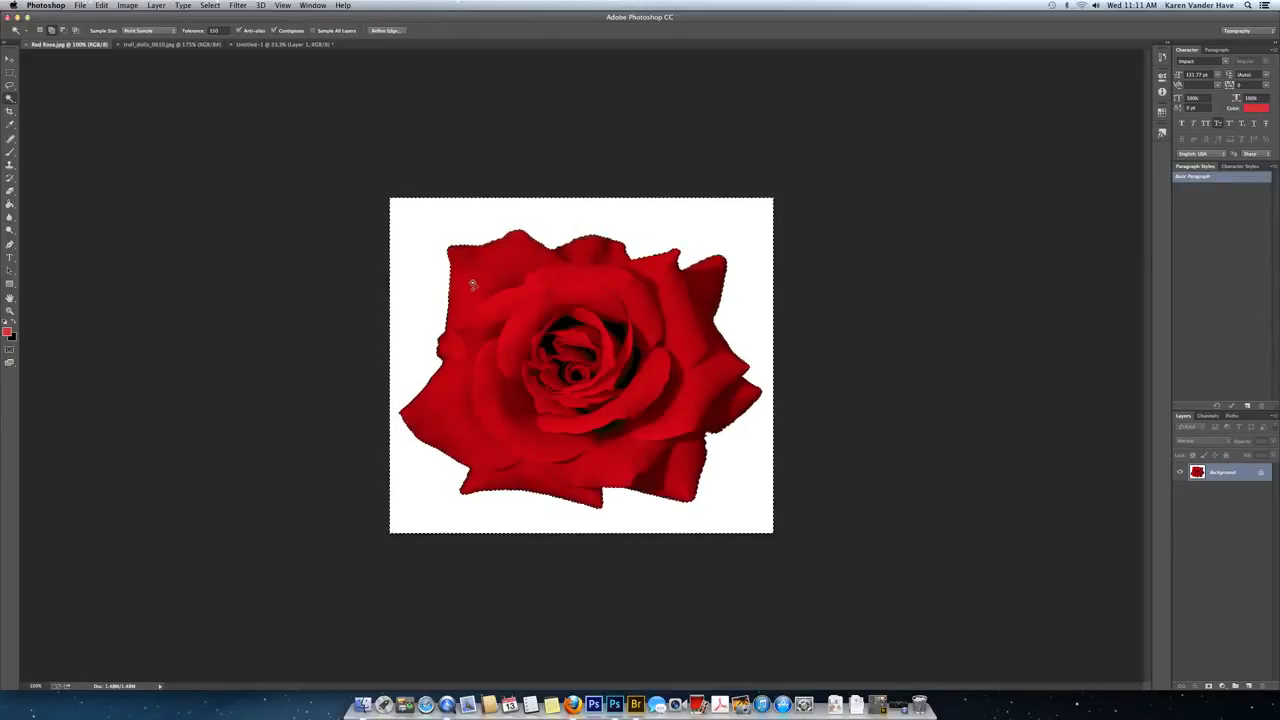
right_click(442, 235)
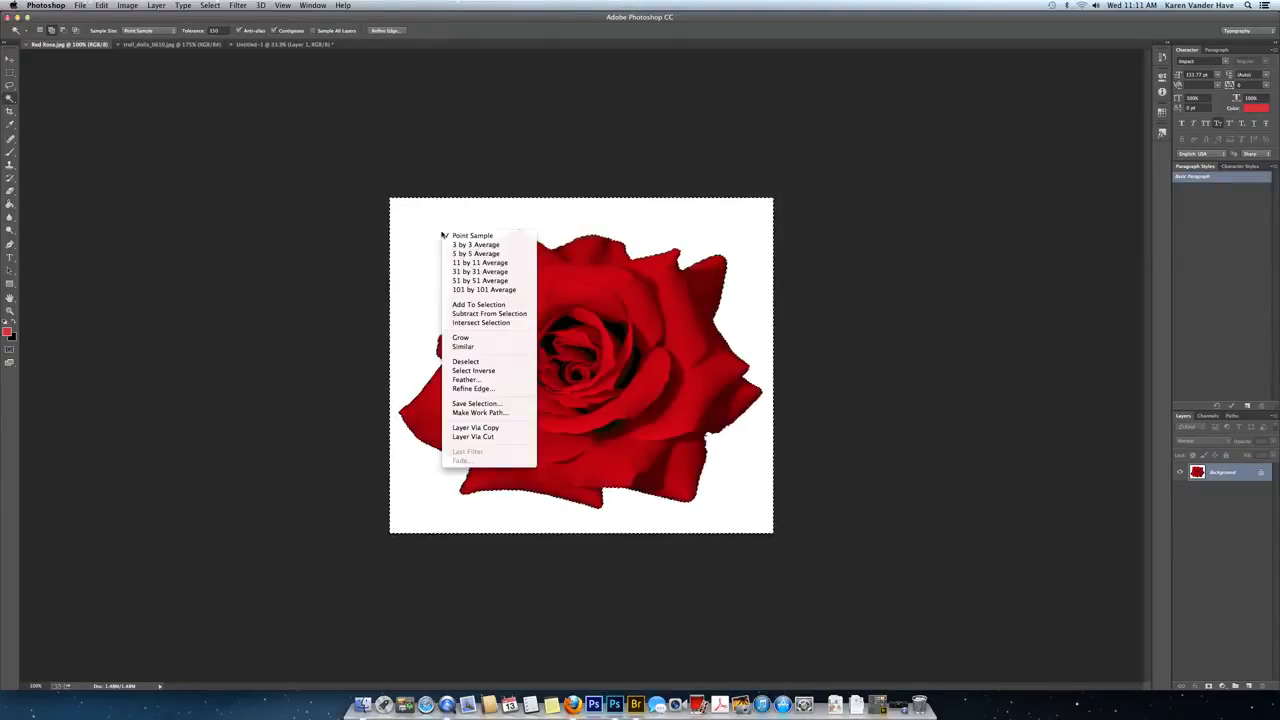
left_click(505, 372)
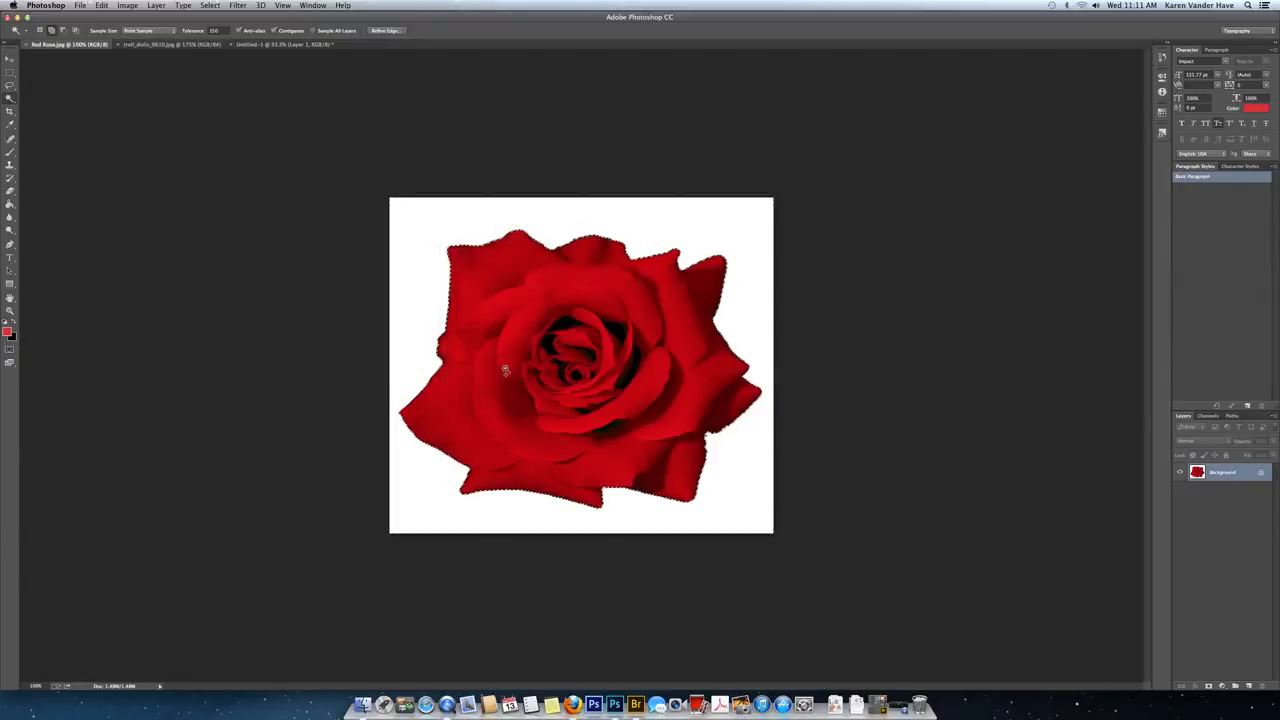
Refine the rose selection's edge with Smart Radius on, a radius of 3.1 px and the edge shifted inward.
left_click(385, 30)
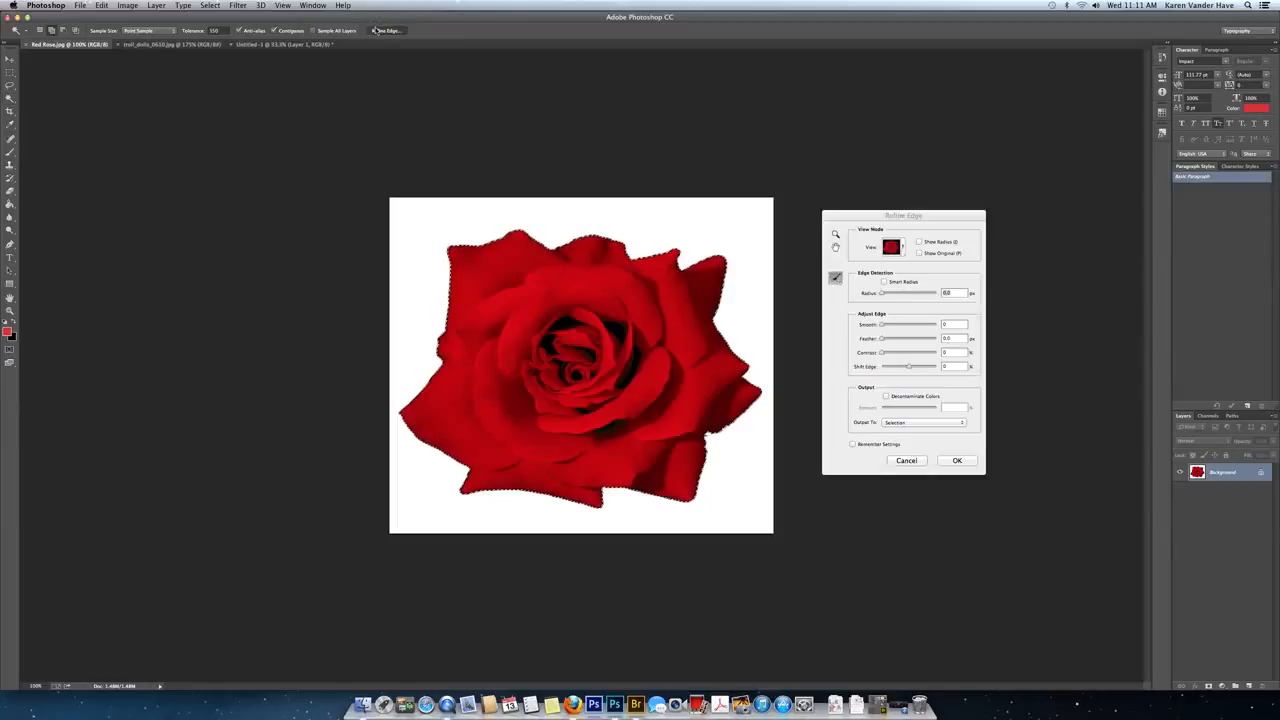
left_click_drag(882, 292, 891, 294)
left_click(885, 282)
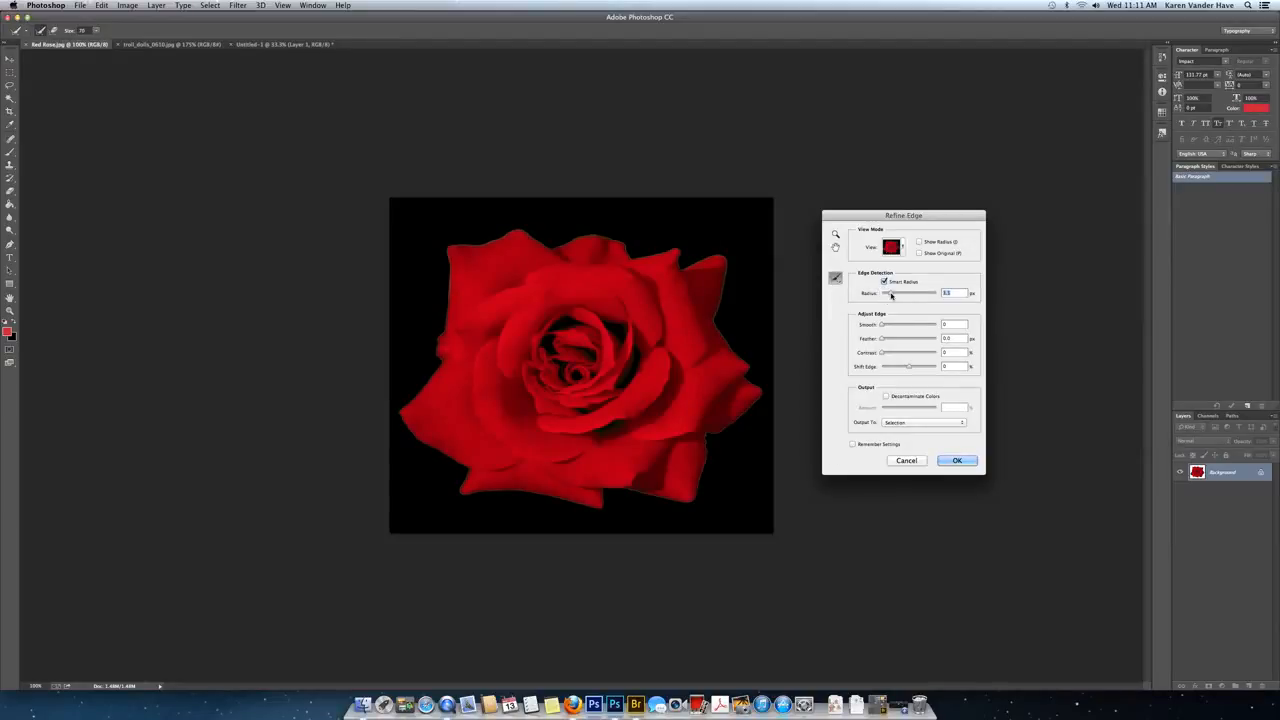
left_click_drag(910, 370, 896, 370)
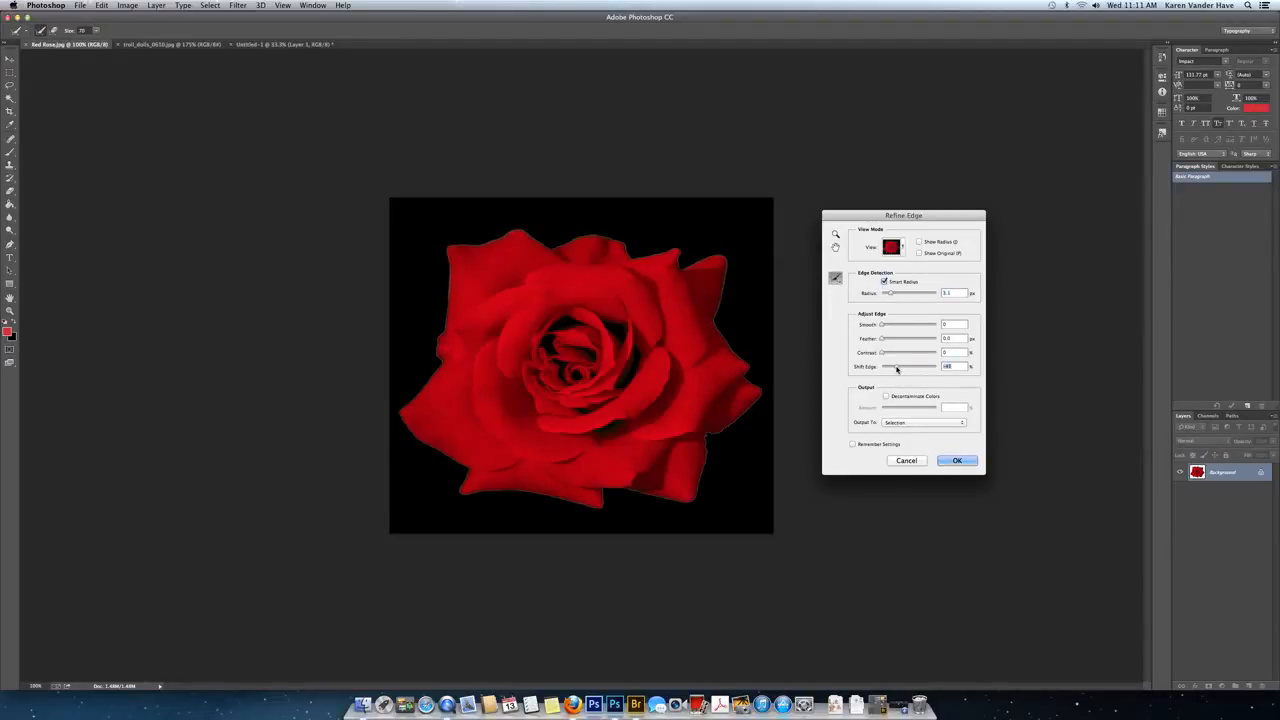
left_click(958, 461)
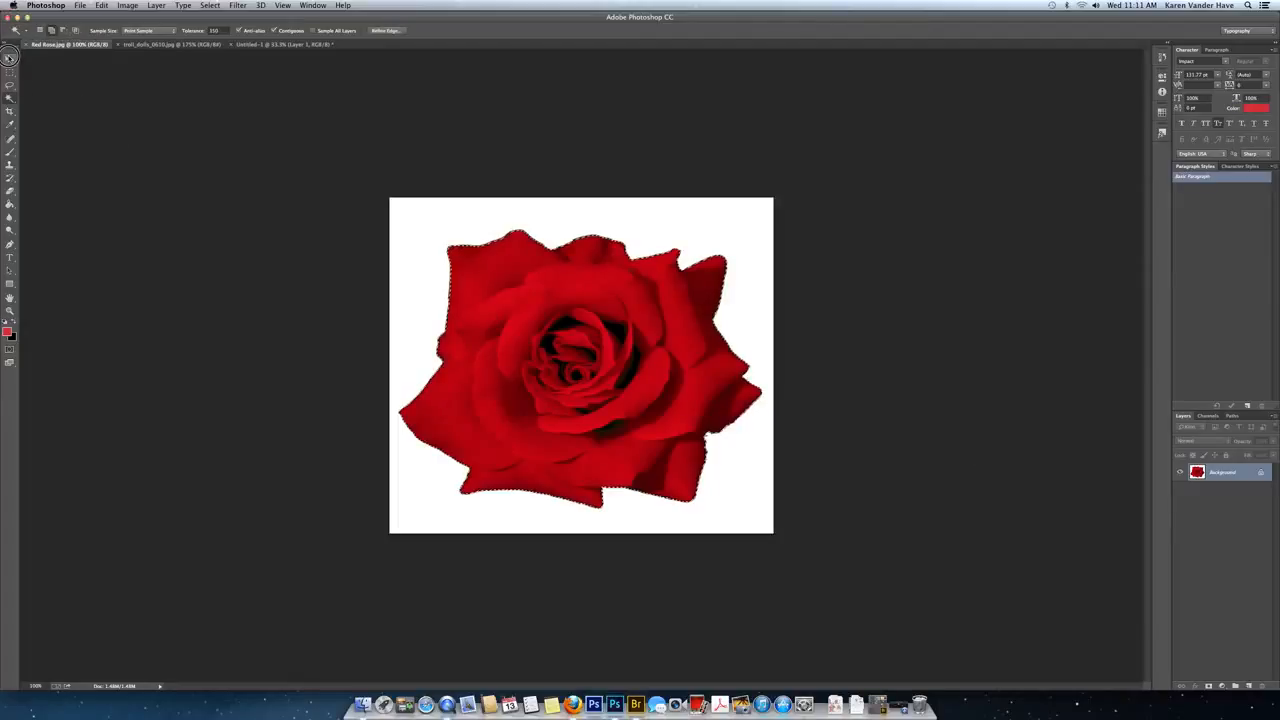
Move the selected rose into the red document and place it to the right of the troll.
key("v")
left_click_drag(501, 280, 632, 310)
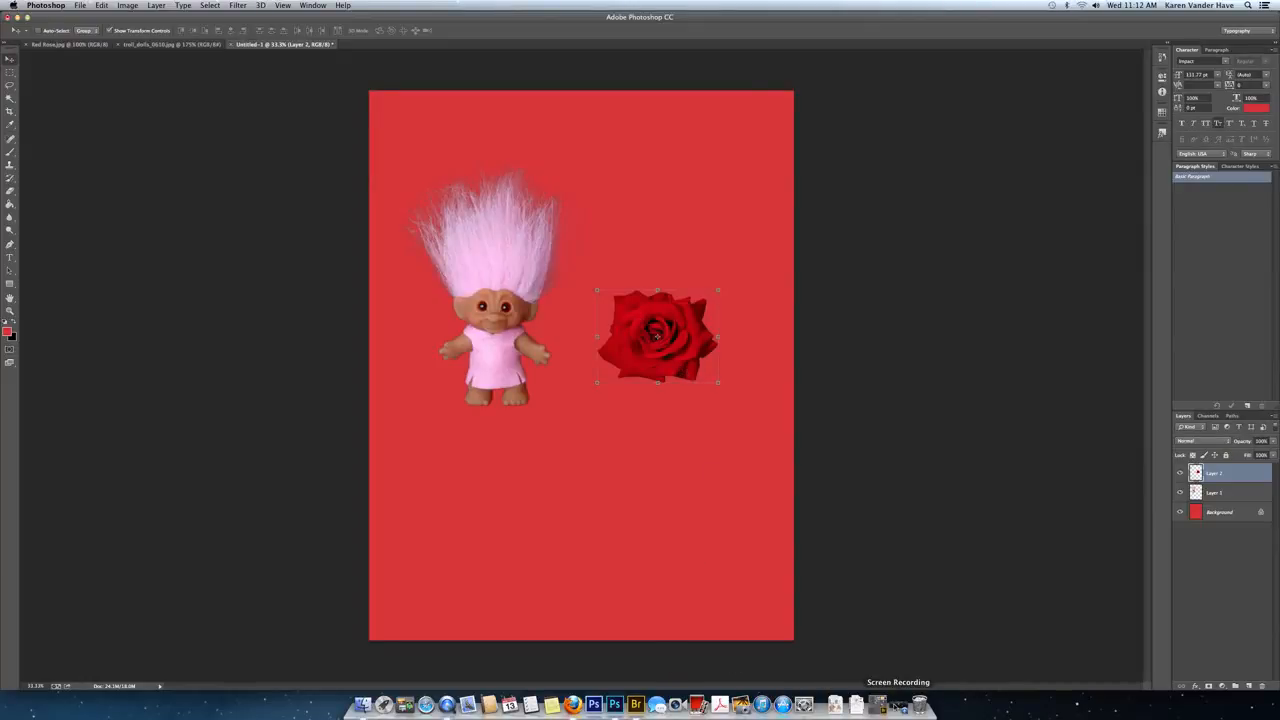
left_click(898, 707)
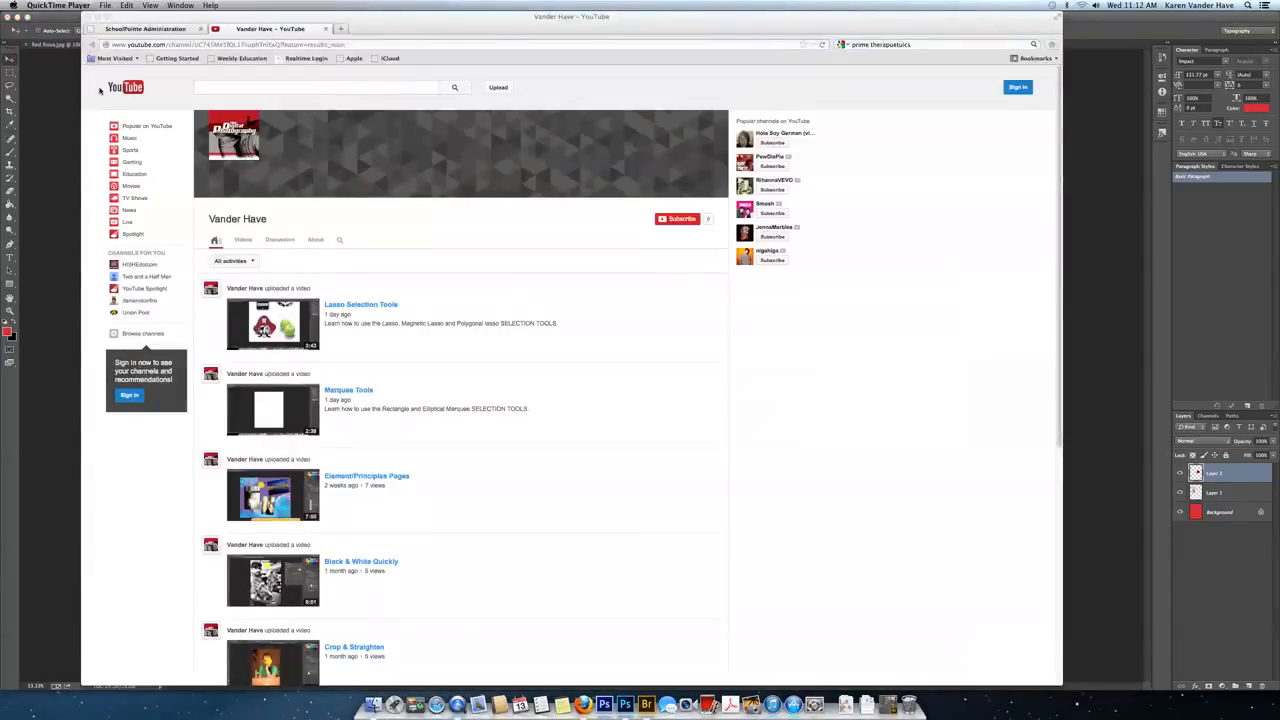